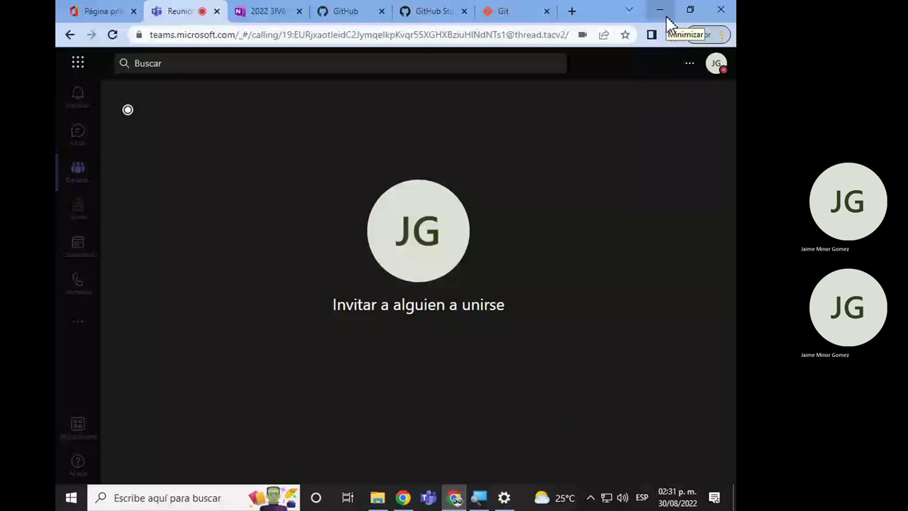
Minimize the Microsoft Teams browser window to reveal File Explorer on the JUAN (F:) drive.
click(663, 14)
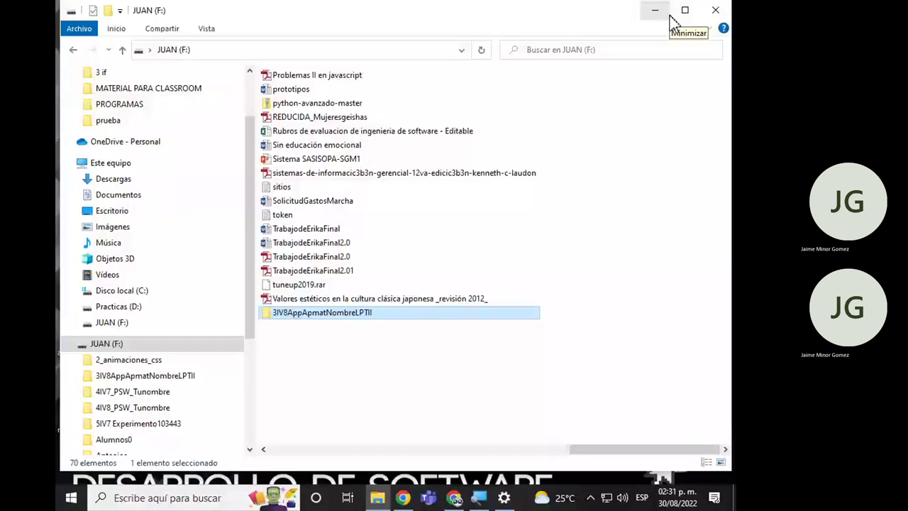
Bring up the shortcut menu for the 3IV8AppApmatNombreLPTII folder to start Git Bash there.
right_click(340, 315)
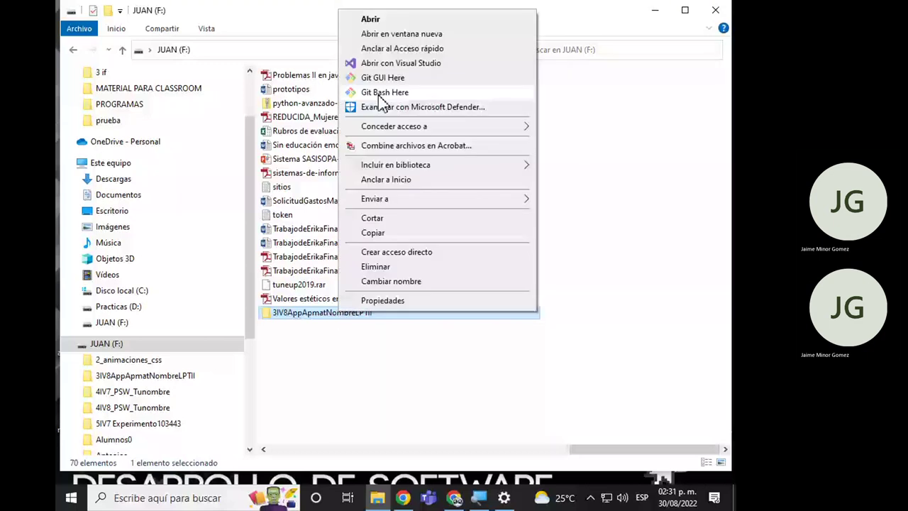
Set the Git Bash text font size to 16 in Options > Text, then enter git init.
click(383, 93)
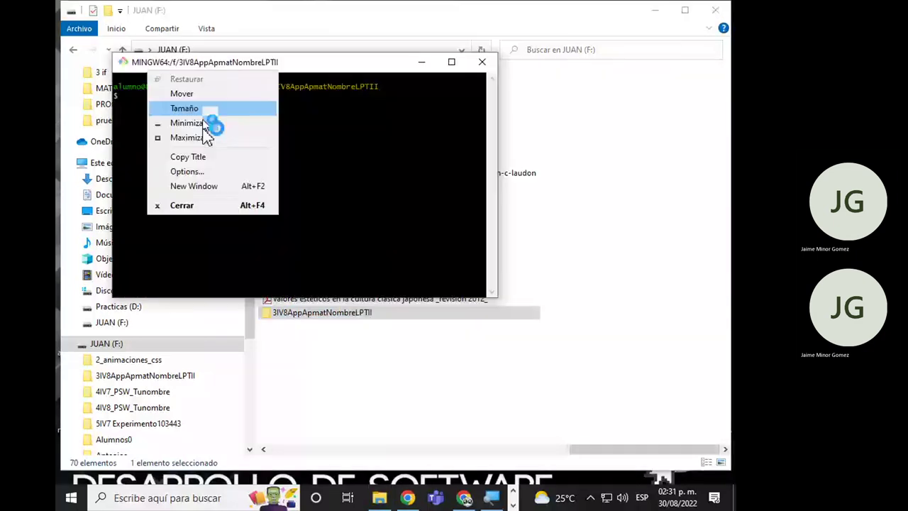
click(186, 171)
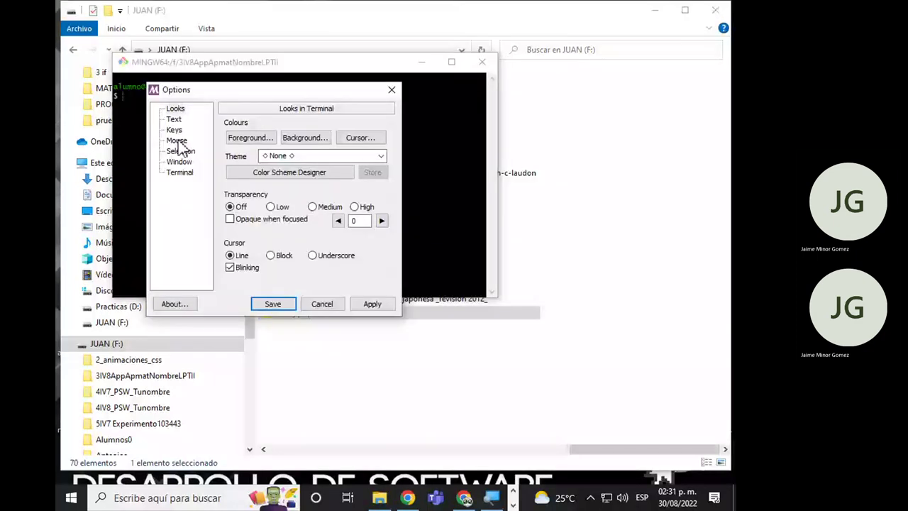
click(173, 119)
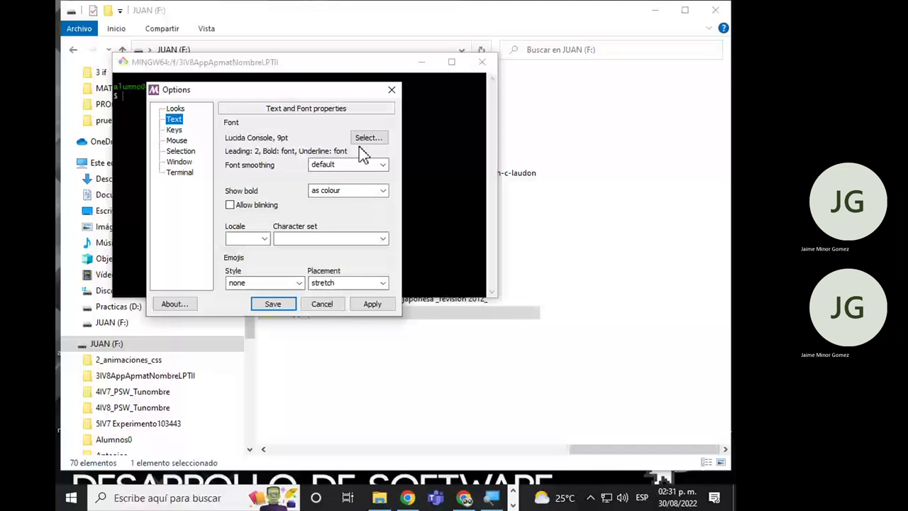
click(367, 153)
click(365, 263)
click(381, 262)
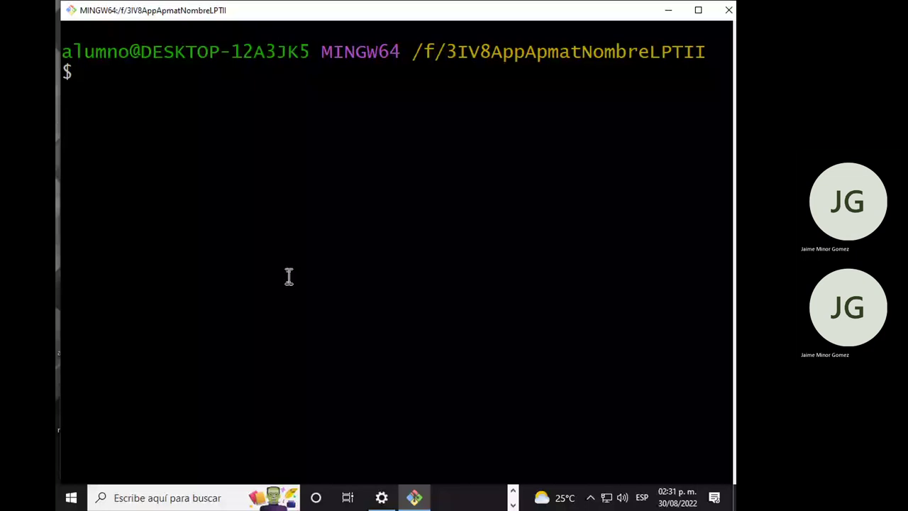
text(git init)
Run git init to create an empty repository in 3IV8AppApmatNombreLPTII, then return to File Explorer.
key(Return)
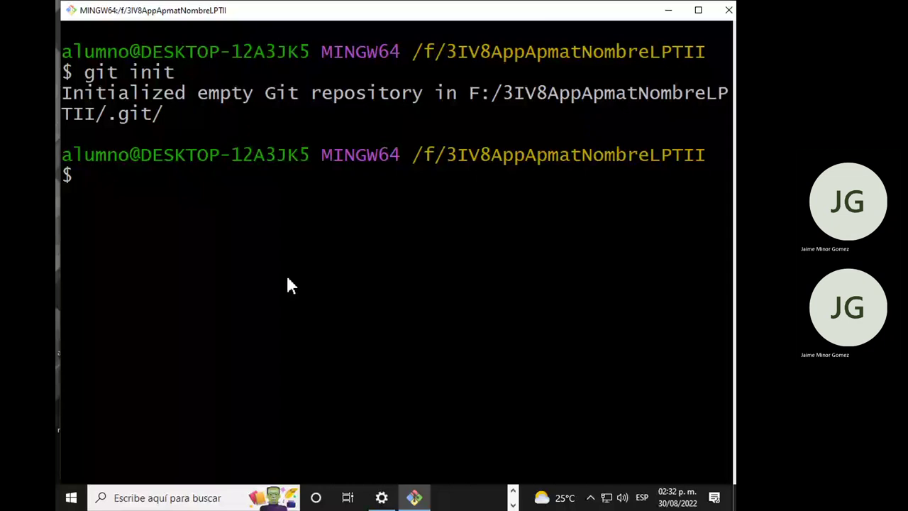
key(ctrl+super+Left)
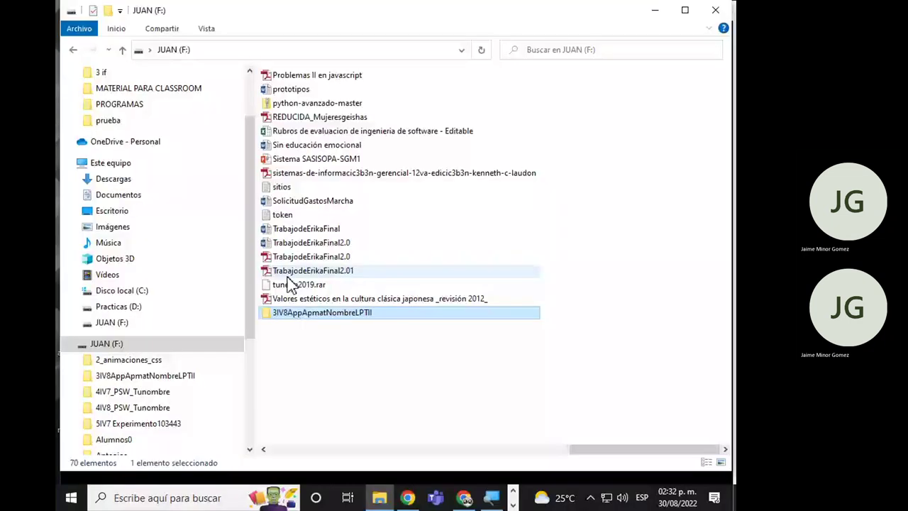
Open the repository folder, show hidden items, and inspect the .git folder.
key(Return)
click(209, 31)
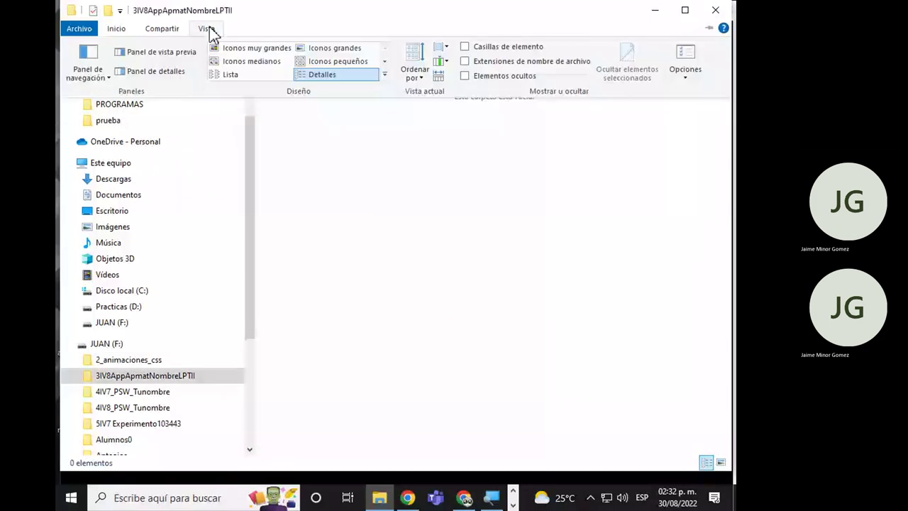
click(454, 149)
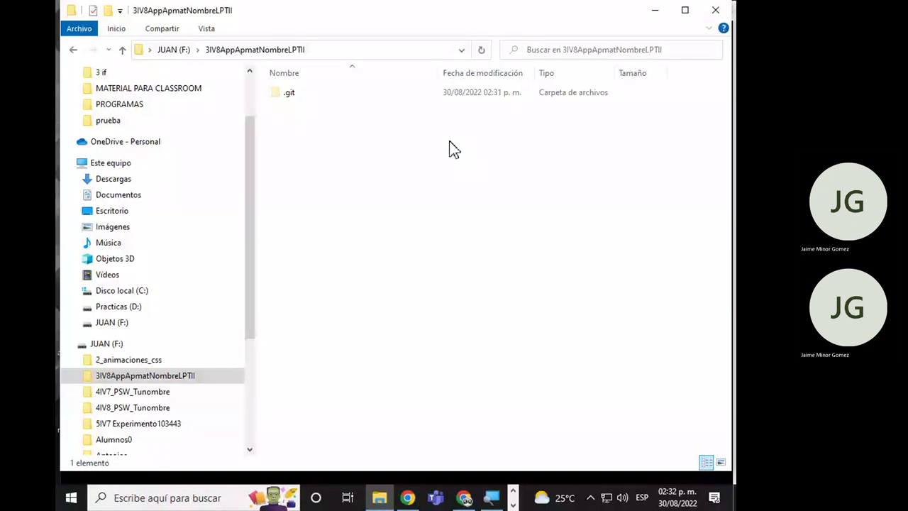
key(ctrl+a)
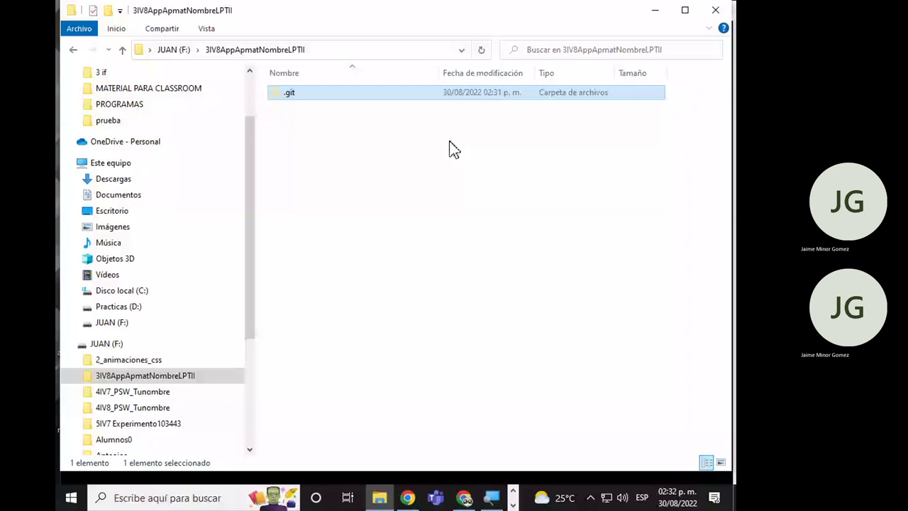
key(Return)
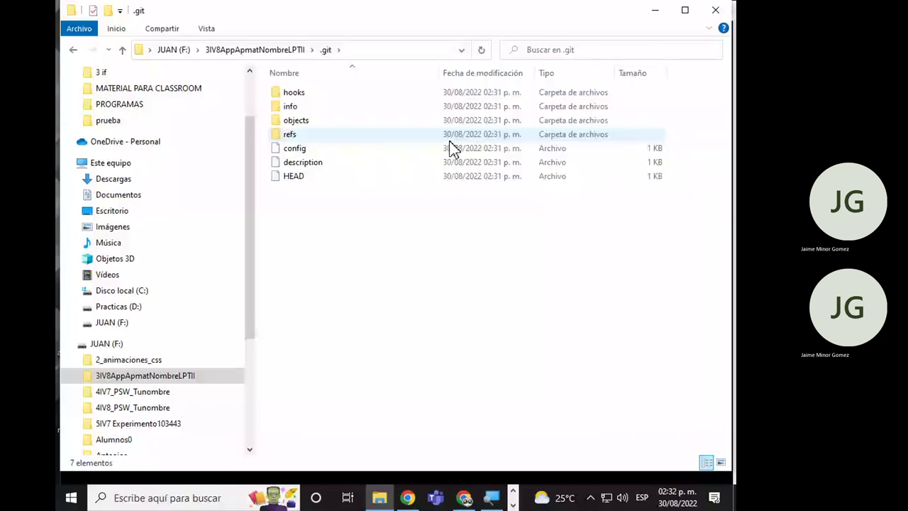
key(alt+Left)
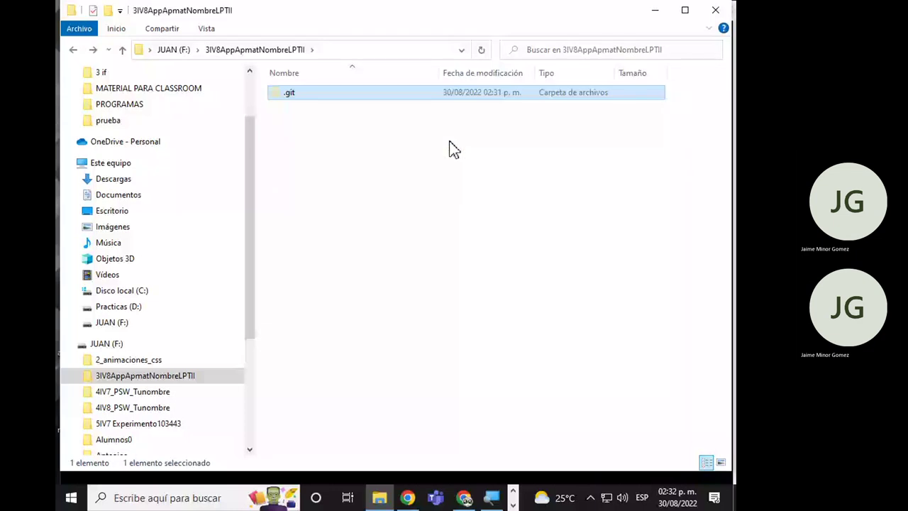
Create a folder named 01PracticasPseint beside .git and return to Git Bash.
click(321, 212)
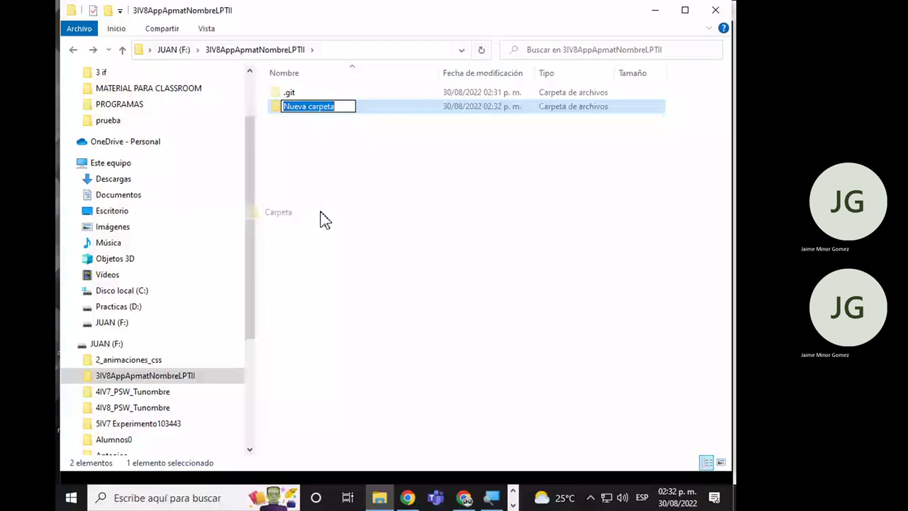
text(01PracticasPse)
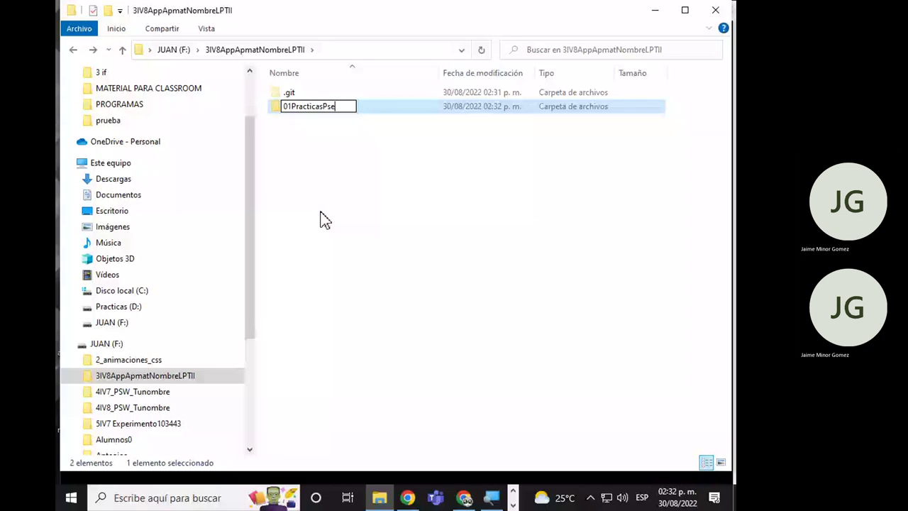
text(int)
key(Return)
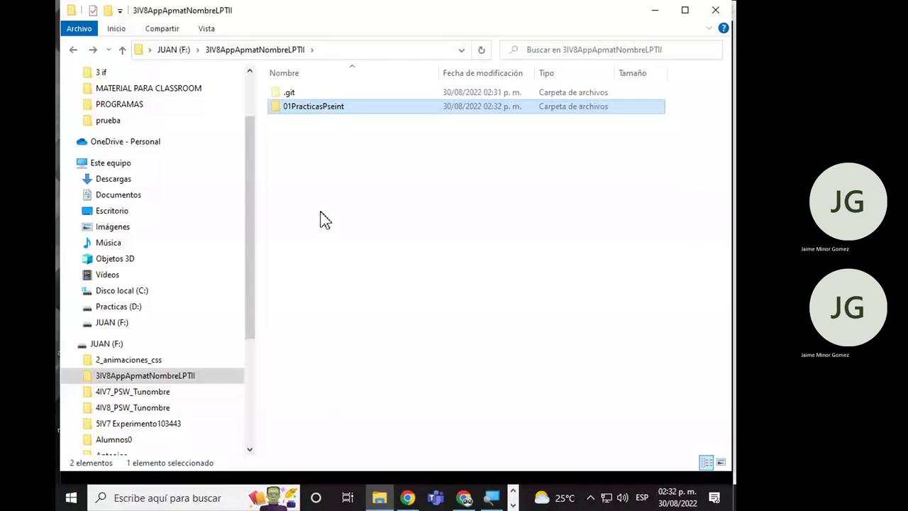
key(alt+Tab)
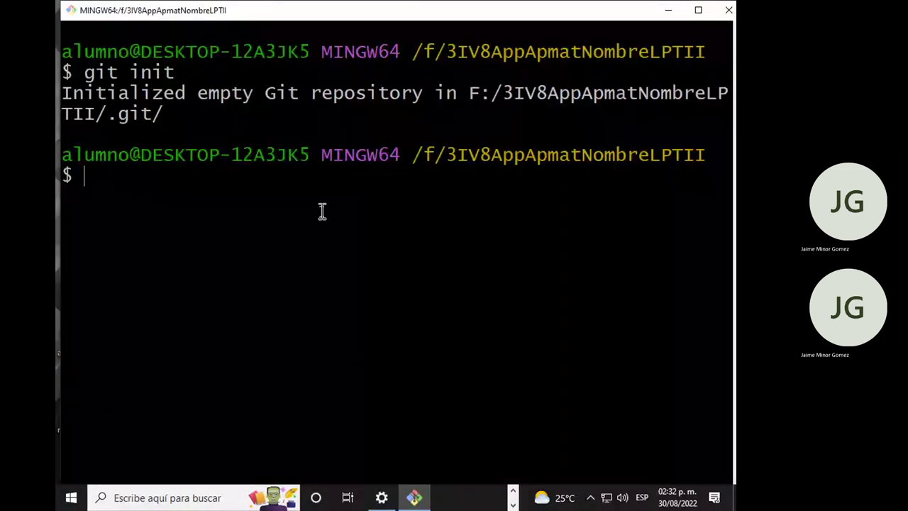
Set the global Git user name with git config --global user.name and the user's name.
key(alt+Tab)
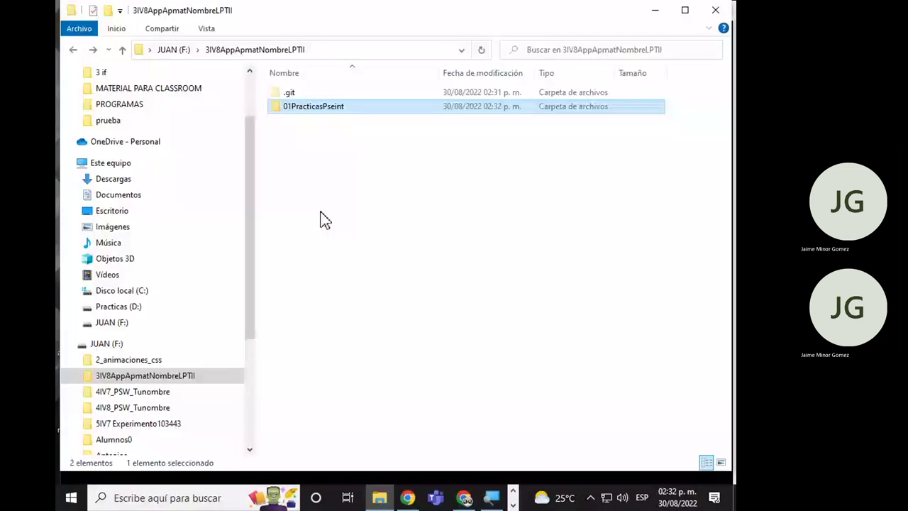
key(alt+Tab)
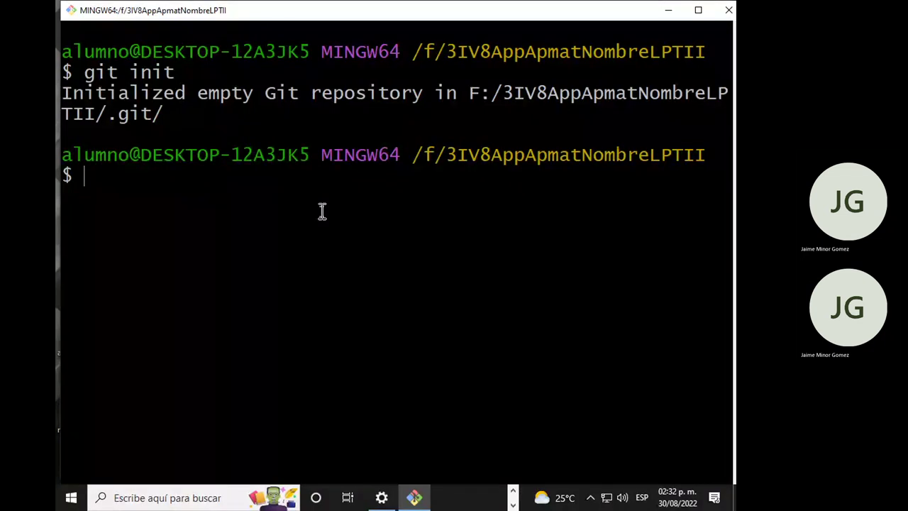
text(git config --glob)
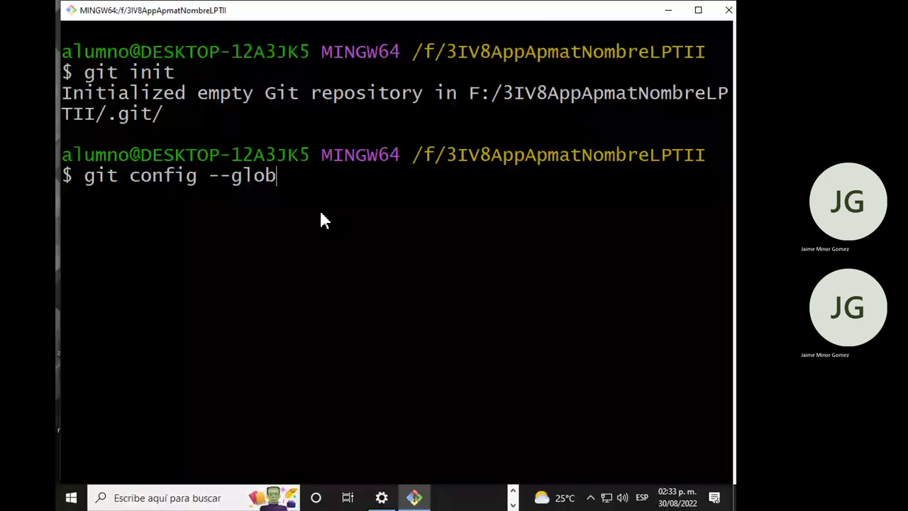
text(al use)
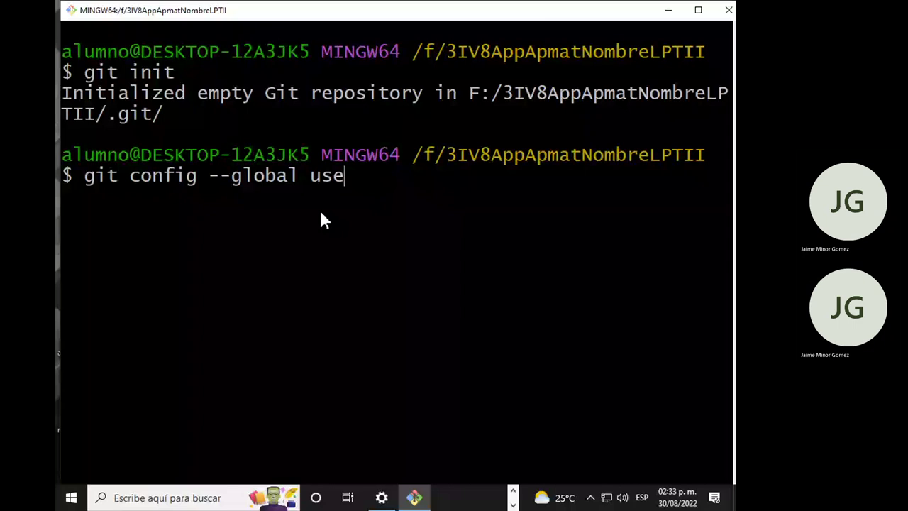
text(r.name "")
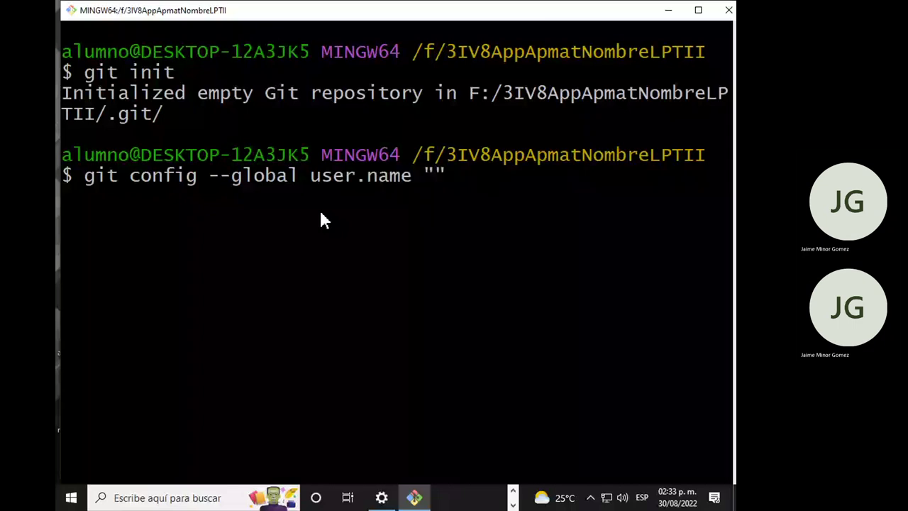
text(demonassit)
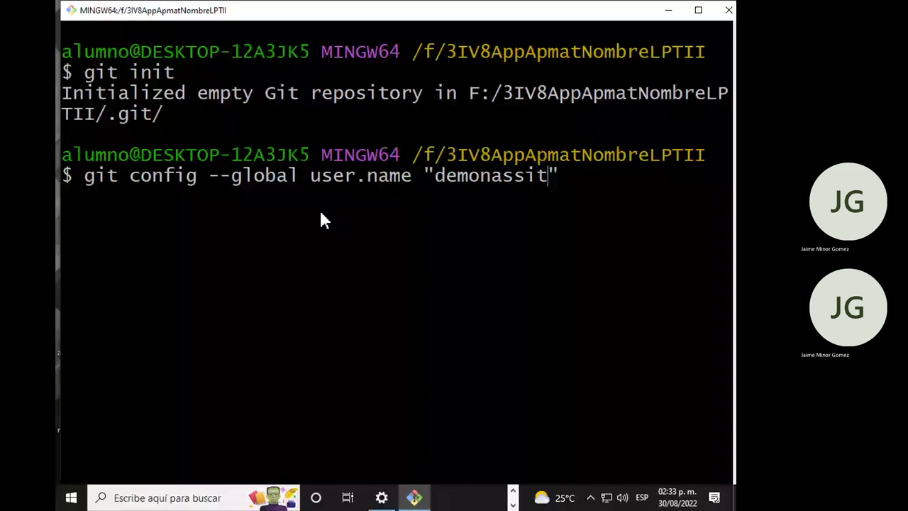
key(Return)
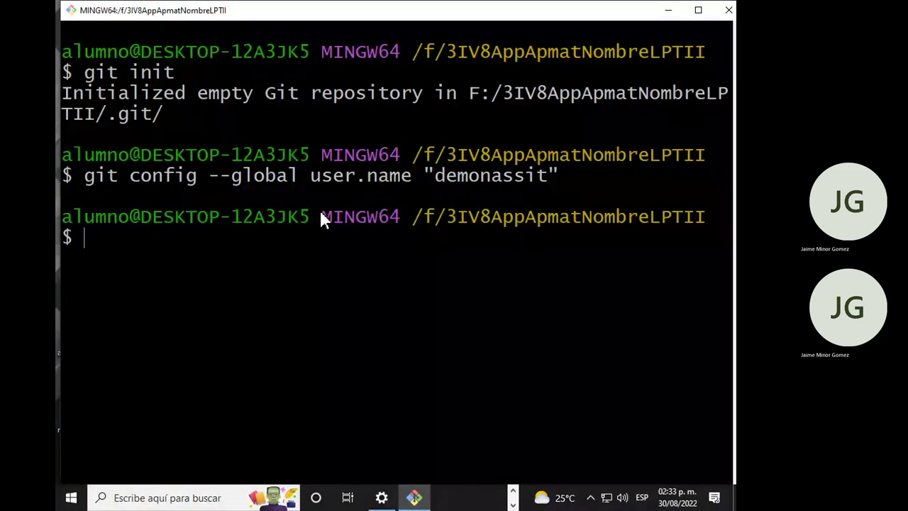
key(Up)
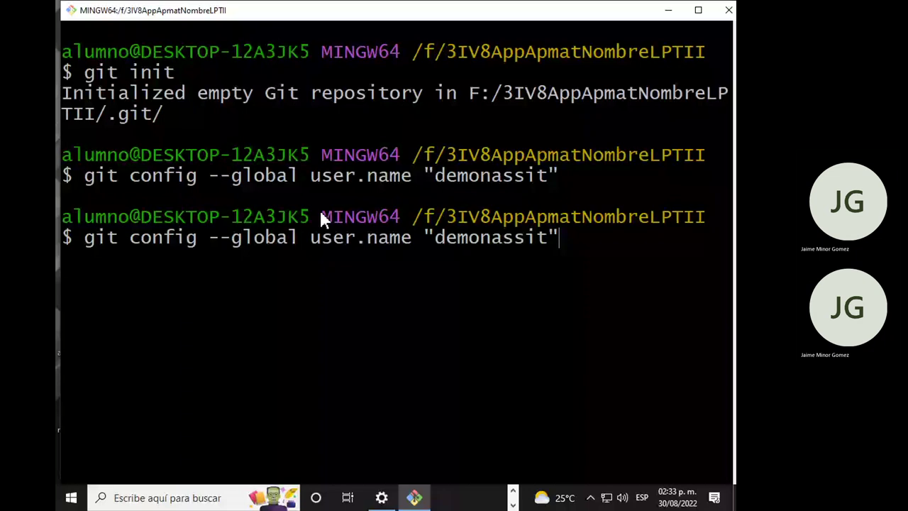
Set the global Git user.email to the user's e-mail address, then open the 01PracticasPseint folder.
key(Left)
key(Left)
key(Left)
key(Left)
key(Left)
key(Left)
key(Left)
key(Left)
key(Left)
key(Left)
key(Left)
key(Left)
key(Left)
key(BackSpace)
key(BackSpace)
key(BackSpace)
key(BackSpace)
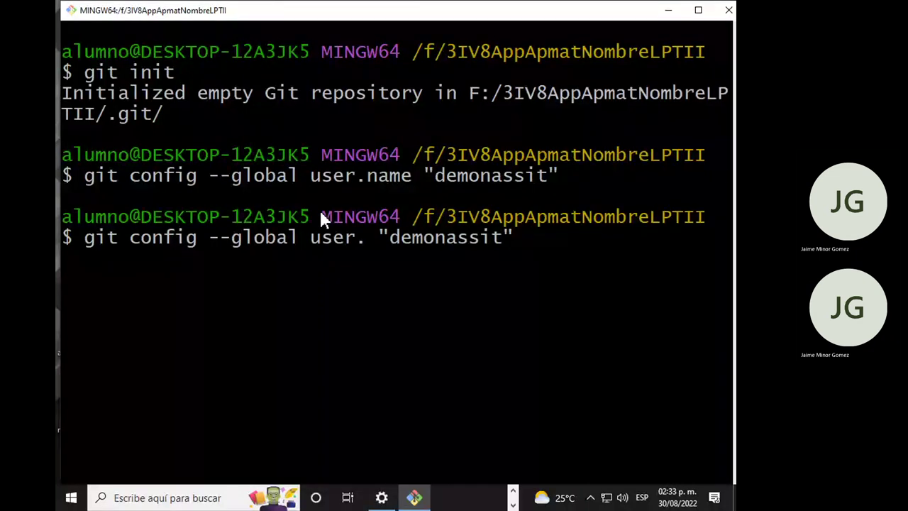
text(email)
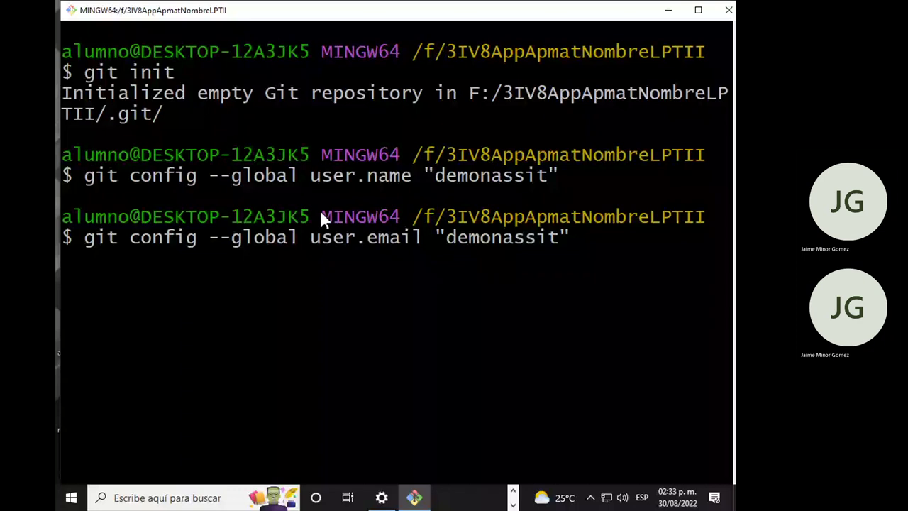
key(BackSpace)
key(BackSpace)
key(BackSpace)
key(BackSpace)
key(BackSpace)
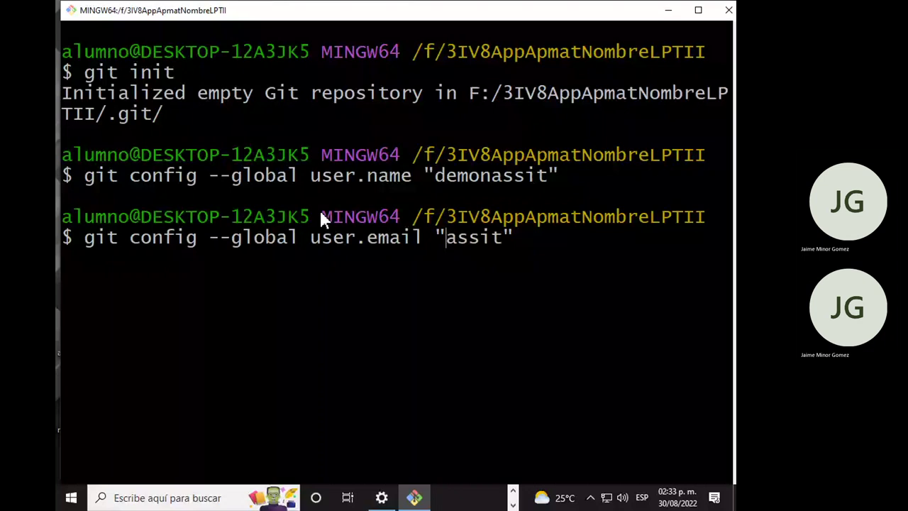
key(Delete)
key(Delete)
key(Delete)
key(Delete)
key(Delete)
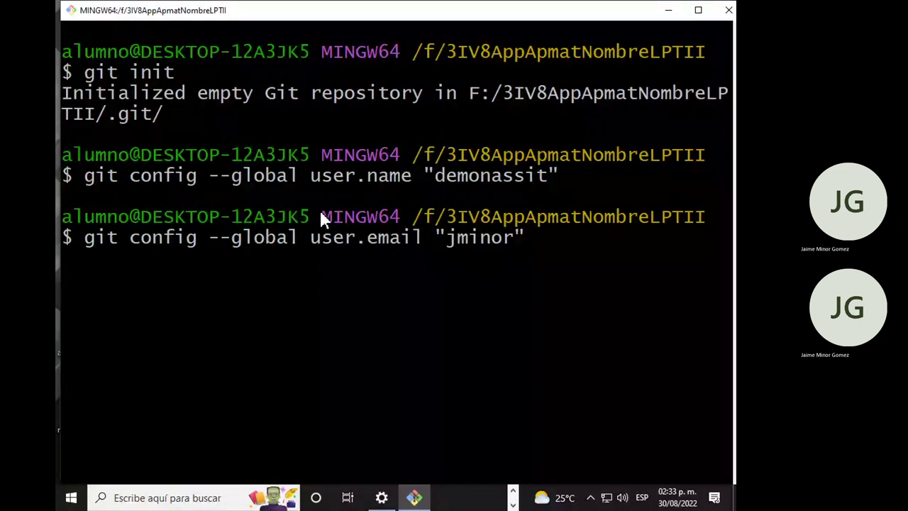
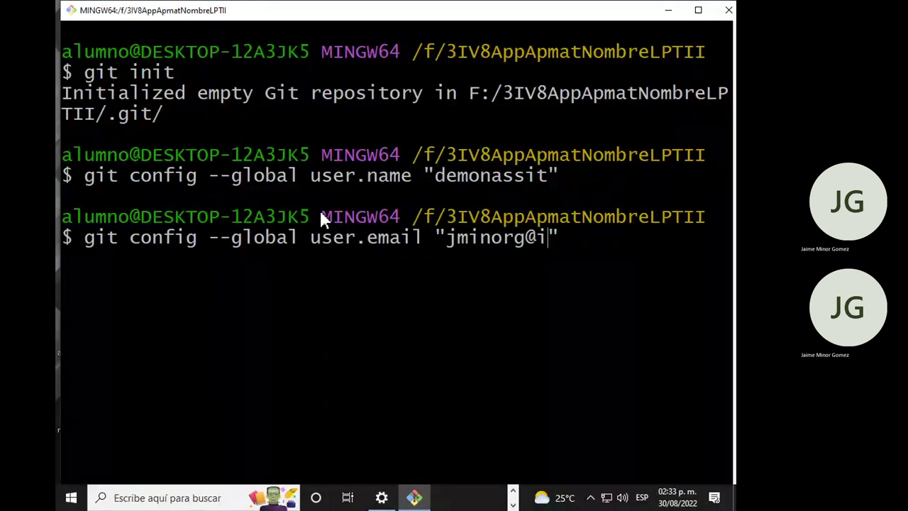
key(Return)
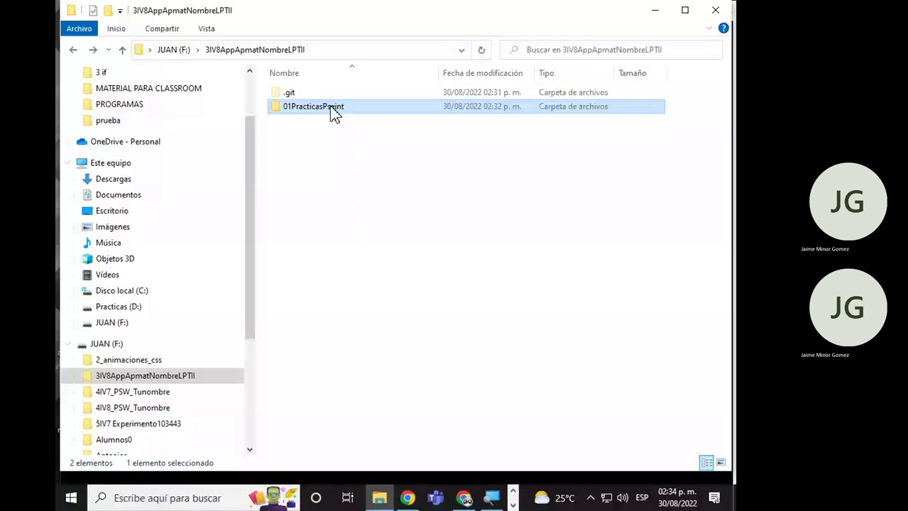
double_click(331, 108)
right_click(328, 113)
Create a new text document named ejemplo.txt in 01PracticasPseint and open it.
mouse_move(425, 335)
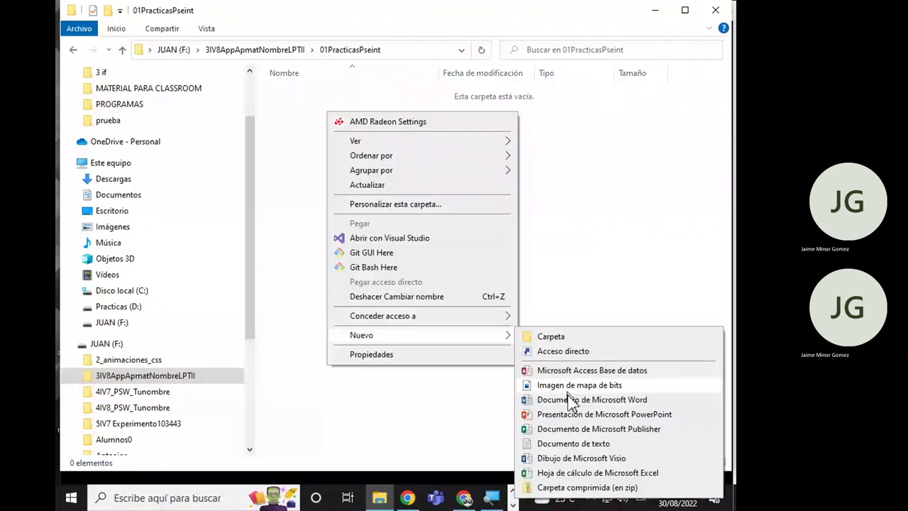
click(573, 443)
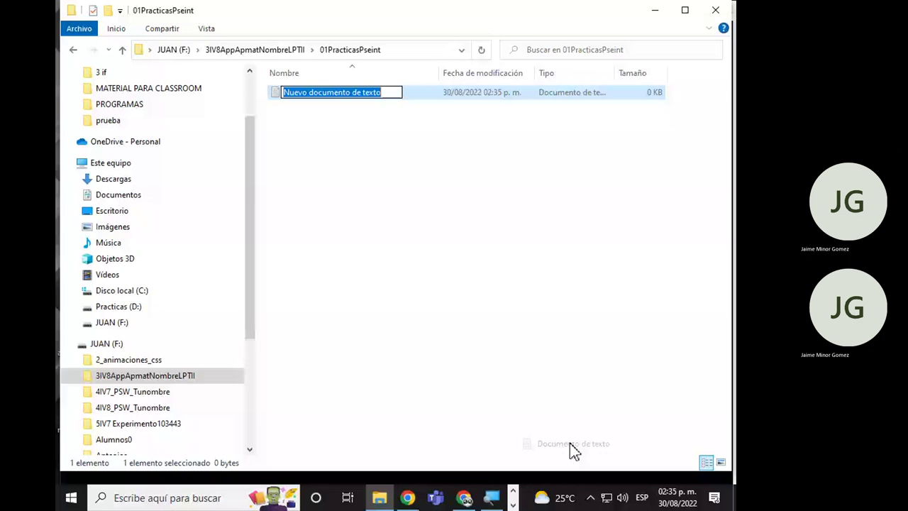
text(ejemplo.txt)
key(Return)
key(Return)
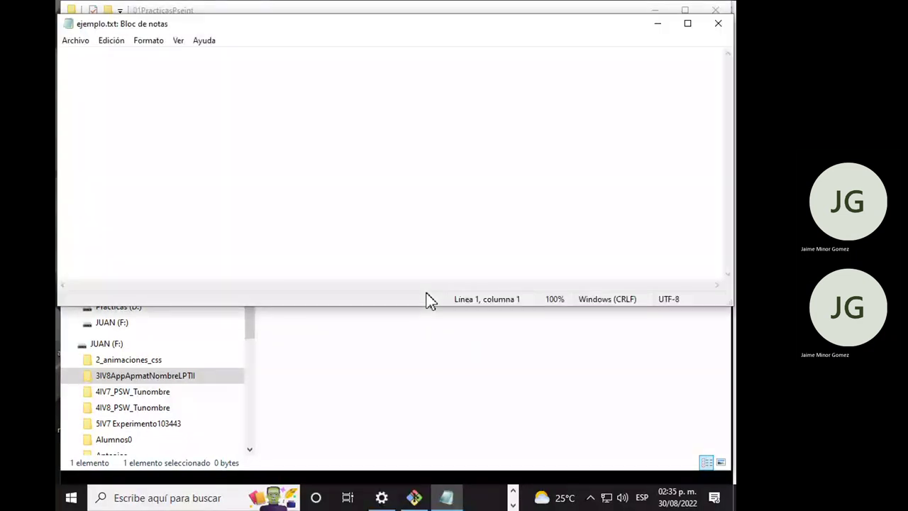
Write "hola mundo mundial bonito" in ejemplo.txt and save it.
text(hola mundo )
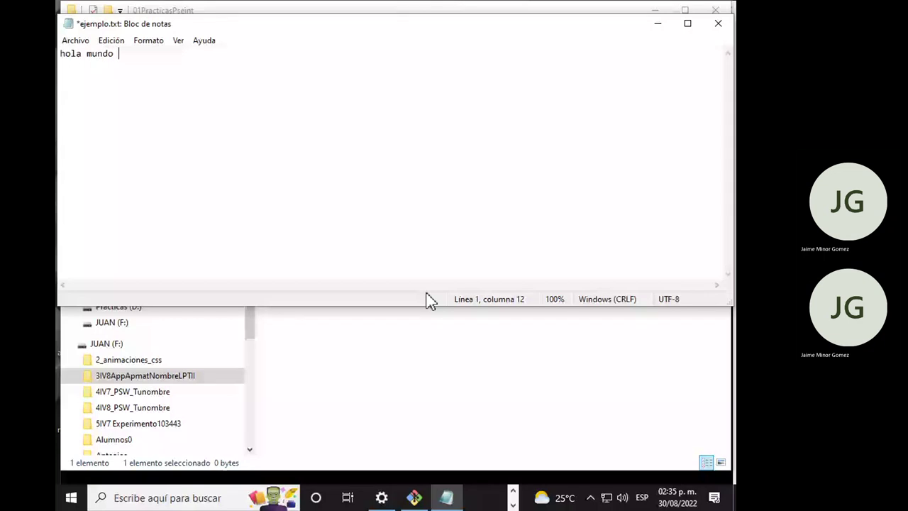
text(mundial bonb)
key(BackSpace)
text(ito)
key(ctrl+s)
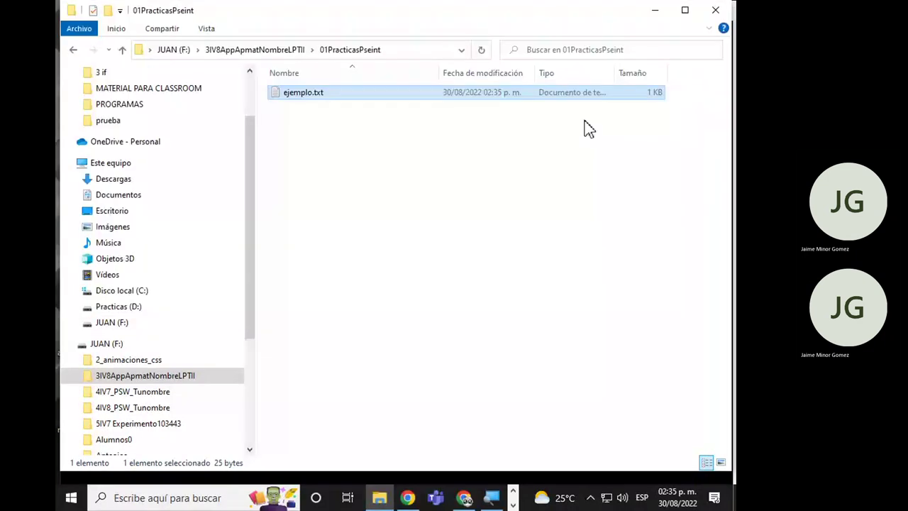
click(544, 501)
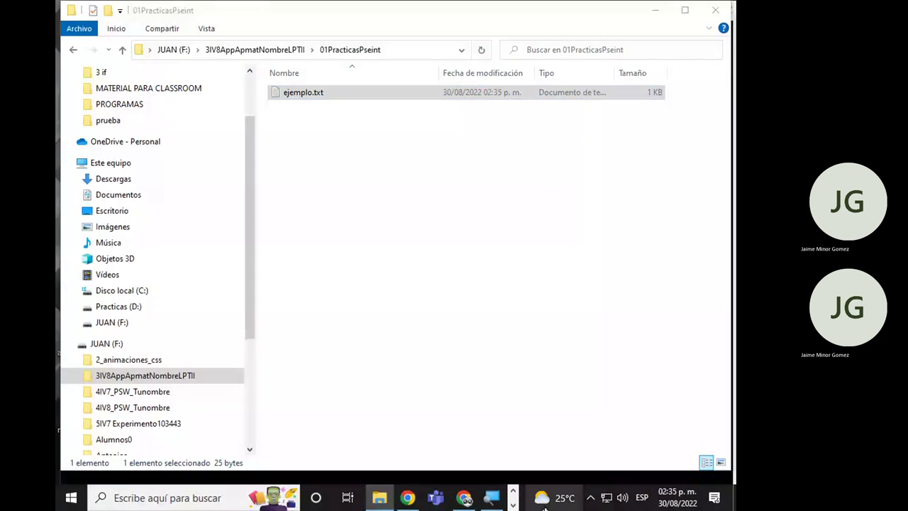
Dismiss the taskbar volume control and switch back to the Git Bash terminal.
click(621, 497)
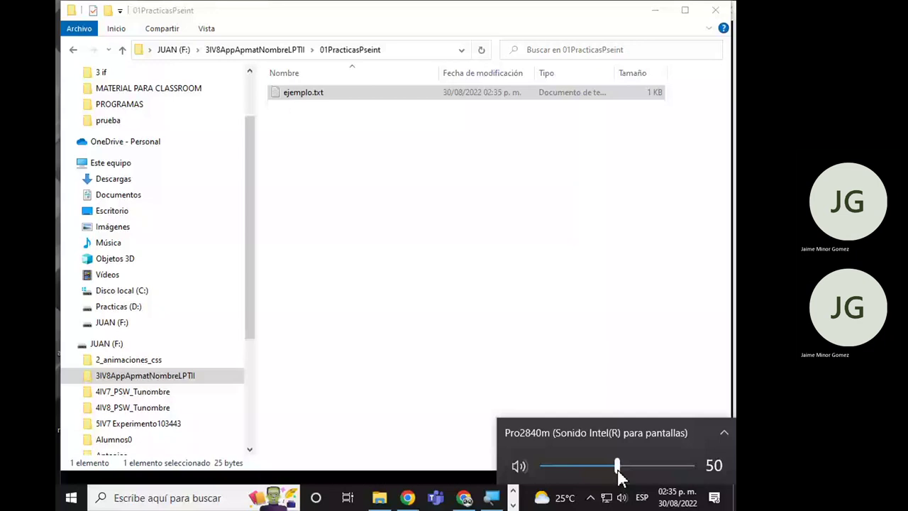
click(613, 353)
key(alt+Tab)
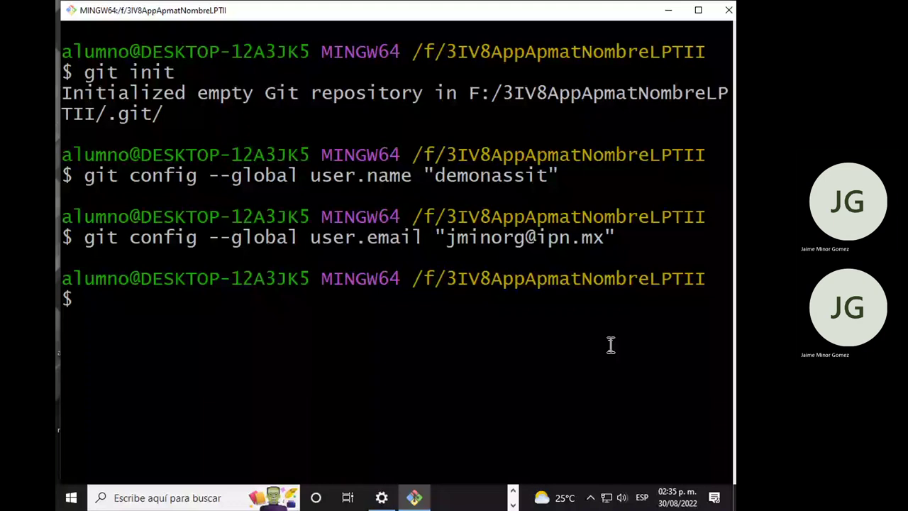
Run git add . (failing with an unsafe repository error), then switch to the GitHub page.
text(git add .)
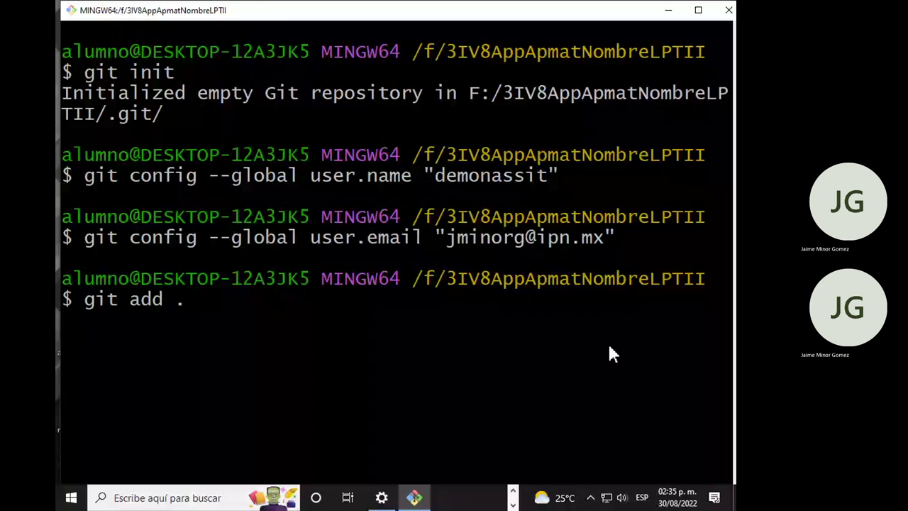
key(Return)
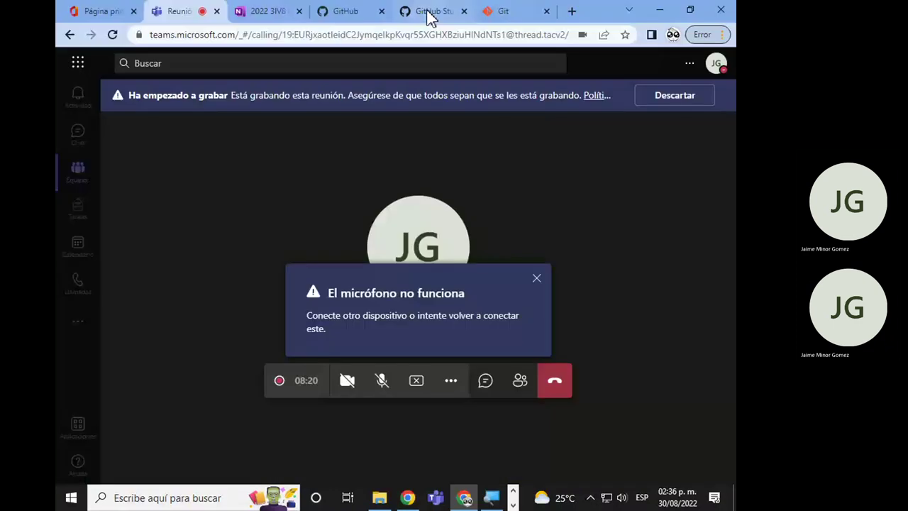
click(360, 10)
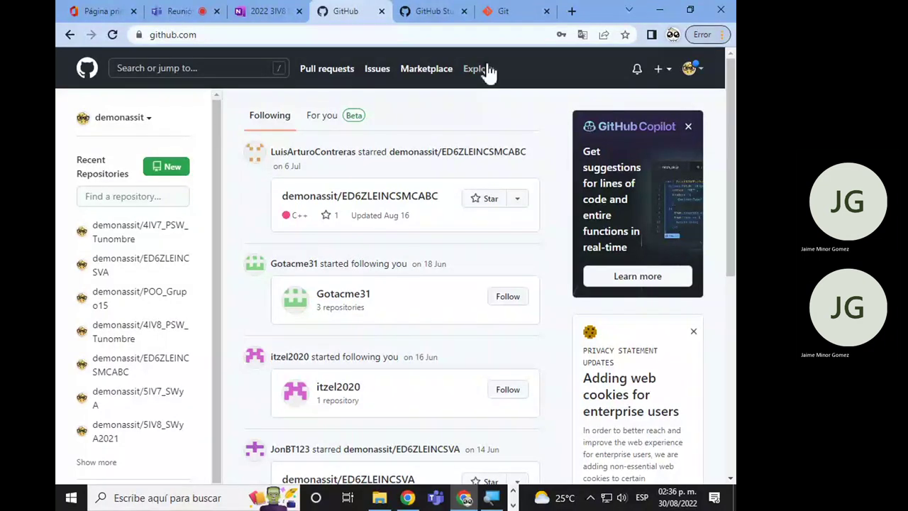
Start a new GitHub repository, then return to File Explorer one folder up.
click(173, 170)
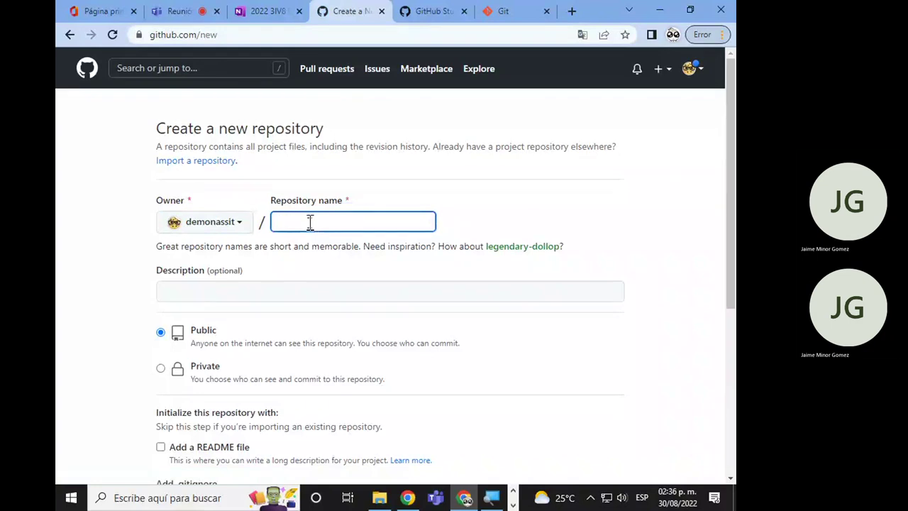
key(alt+Tab)
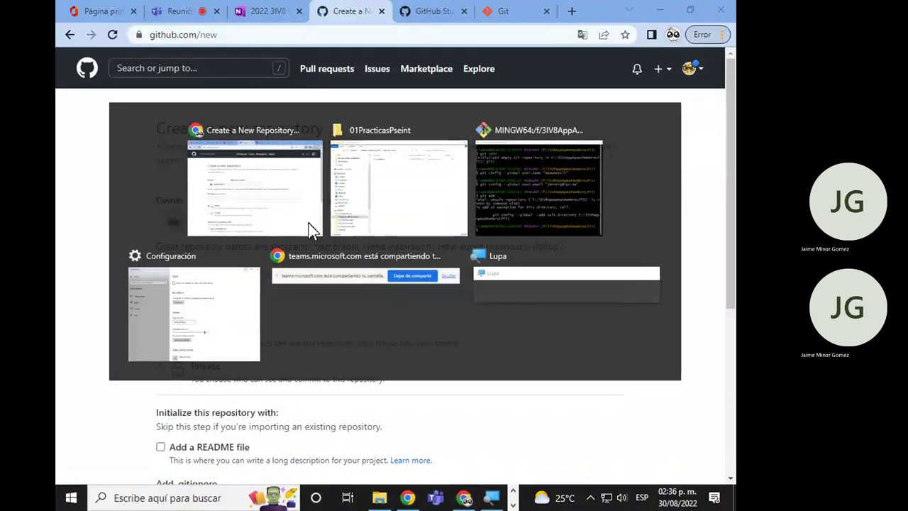
click(73, 51)
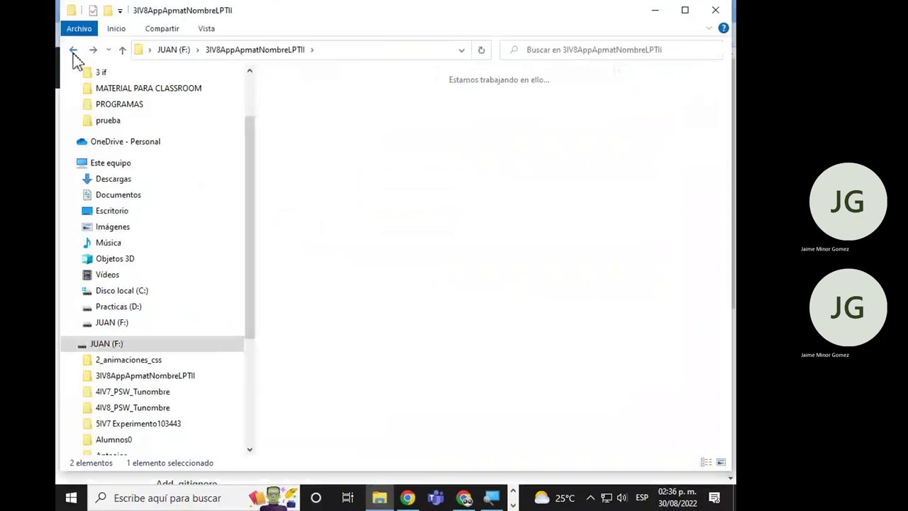
Go back to JUAN (F:) and put the 3IV8AppApmatNombreLPTII folder name into edit mode.
click(73, 51)
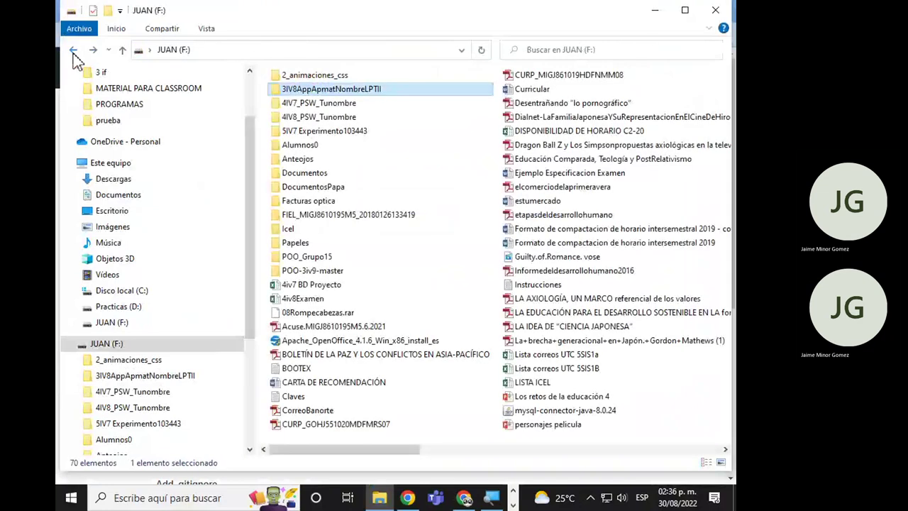
key(F2)
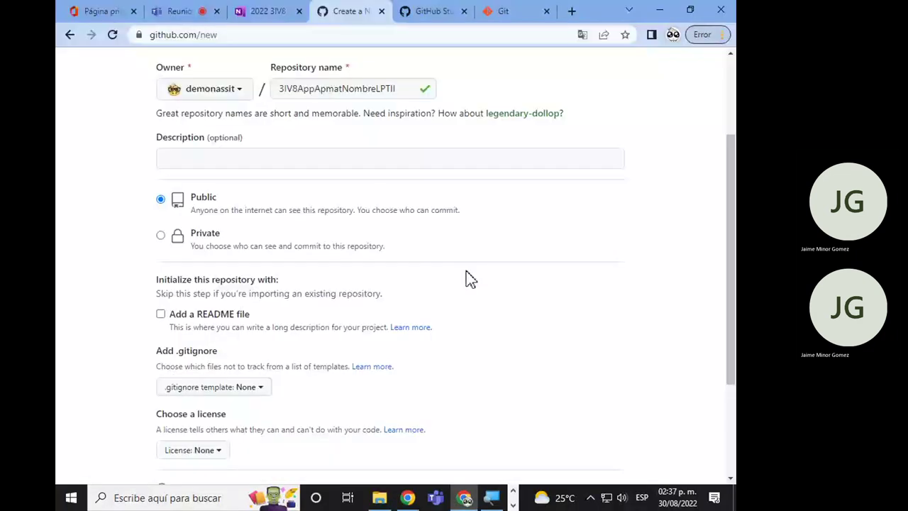
Create the public repository 3IV8AppApmatNombreLPTII and review its quick setup page.
scroll(468, 277, up, 2)
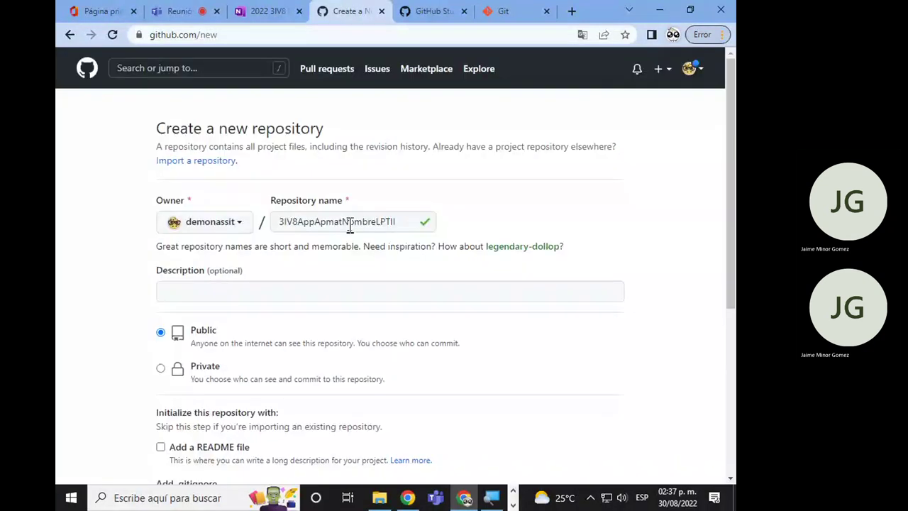
scroll(350, 225, down, 1)
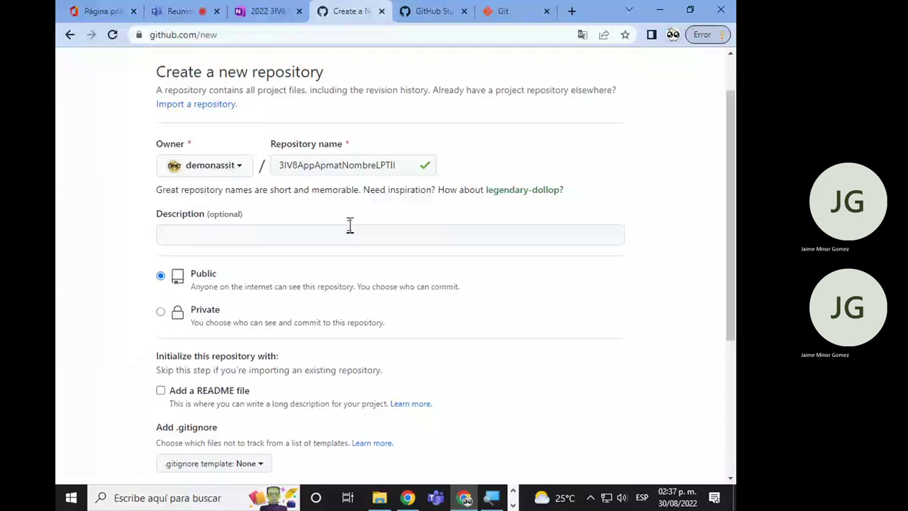
scroll(349, 225, down, 4)
click(211, 370)
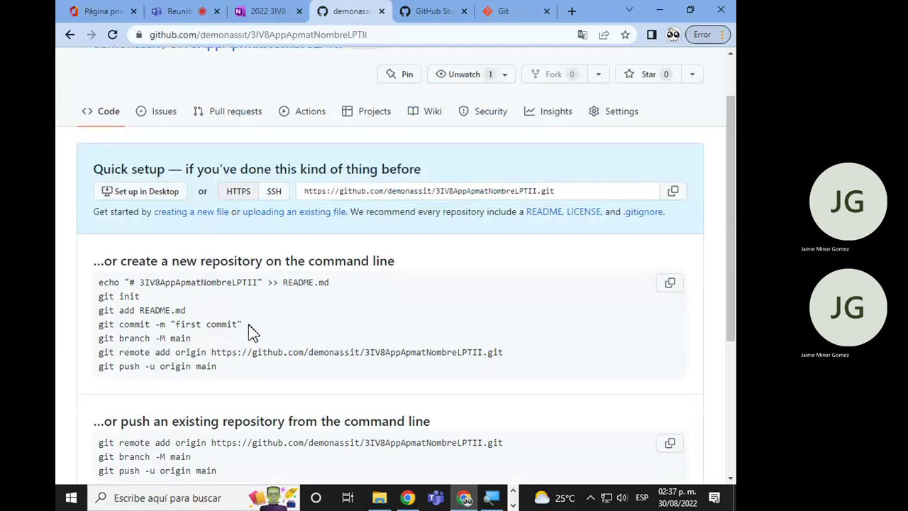
scroll(252, 333, up, 1)
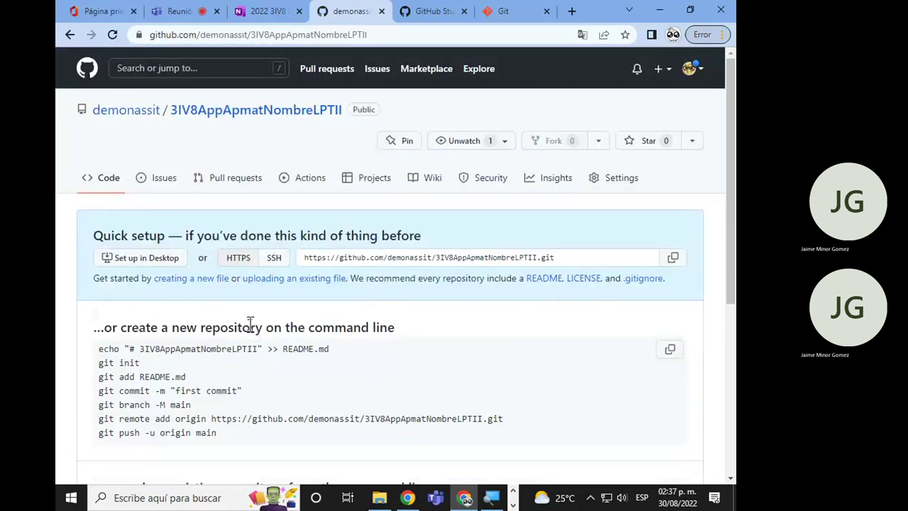
scroll(250, 324, down, 2)
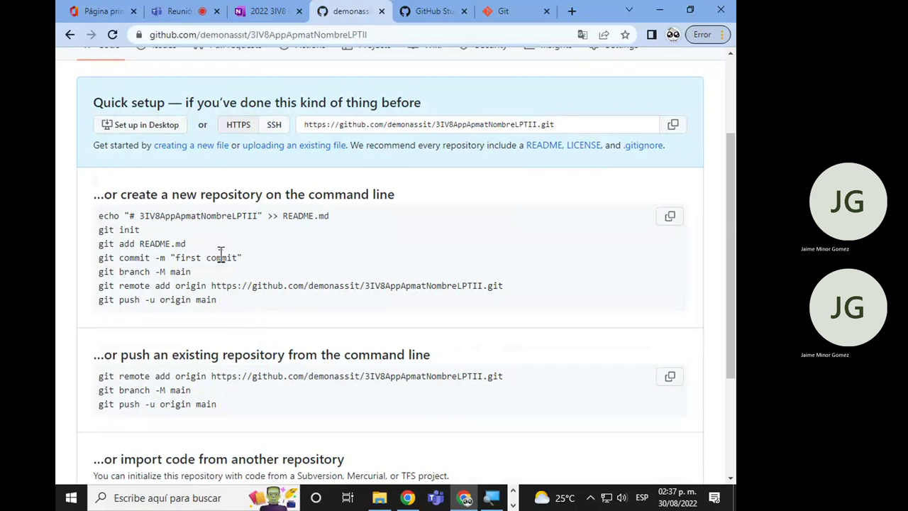
key(alt+Tab)
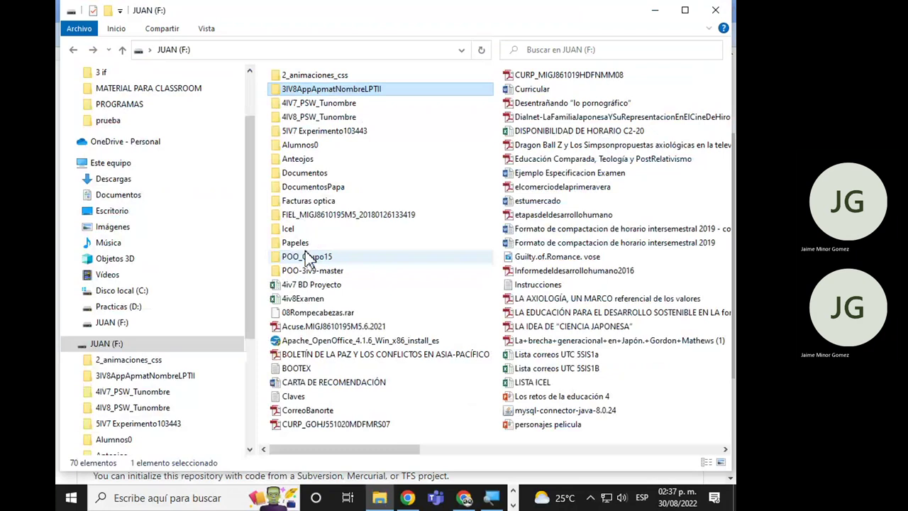
Browse into the 3IV8AppApmatNombreLPTII folder and back up to the JUAN (F:) drive.
key(ctrl+super+Right)
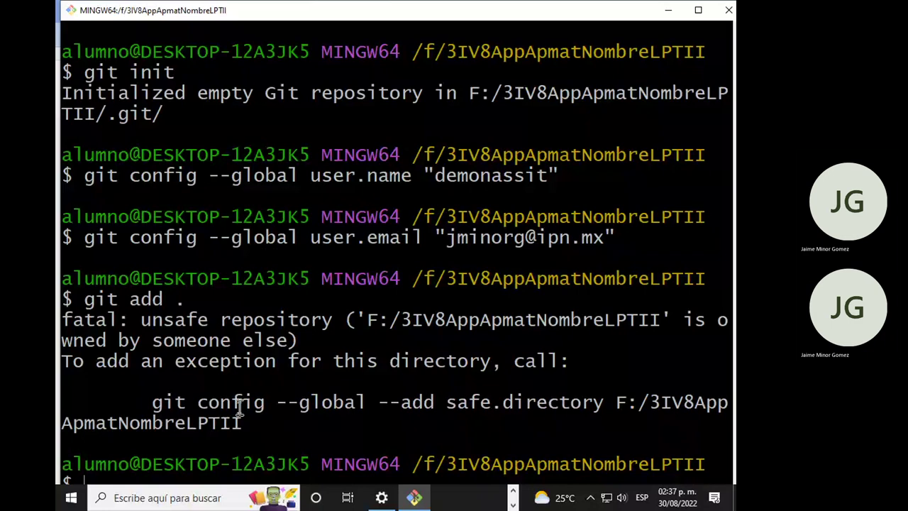
key(alt+Tab)
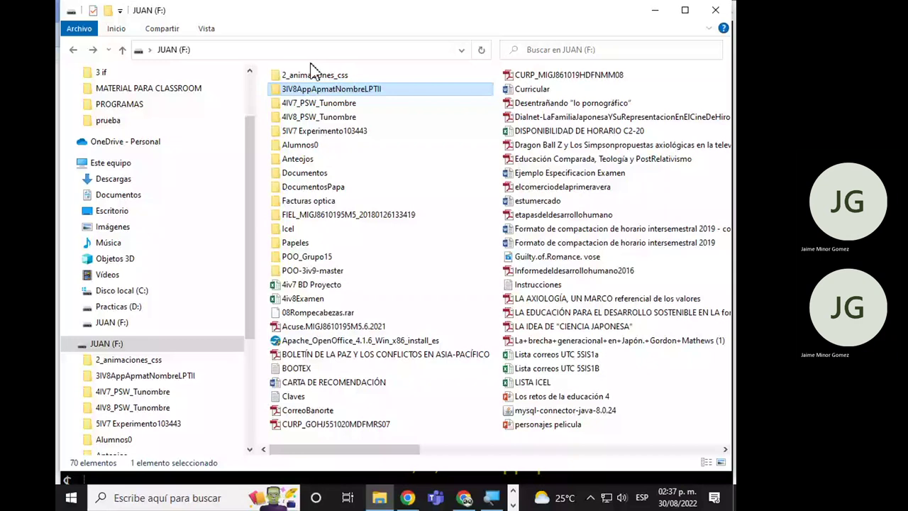
double_click(314, 89)
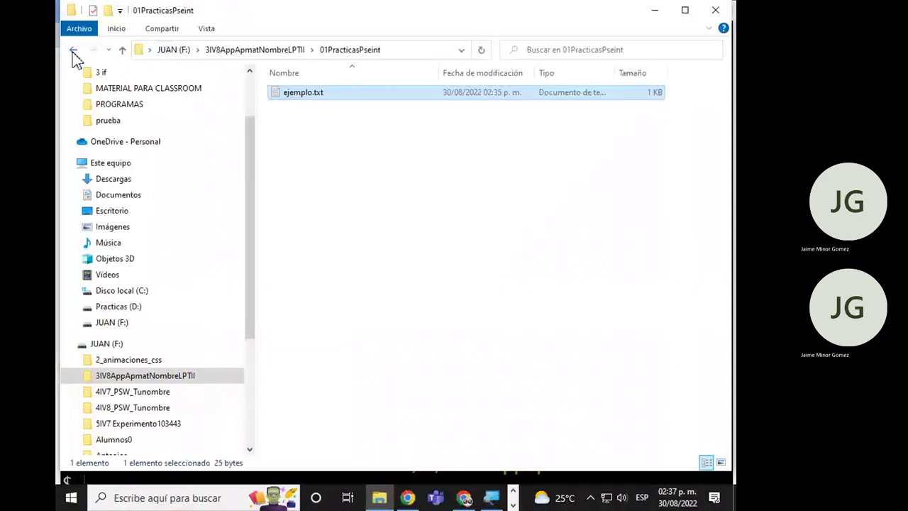
click(73, 51)
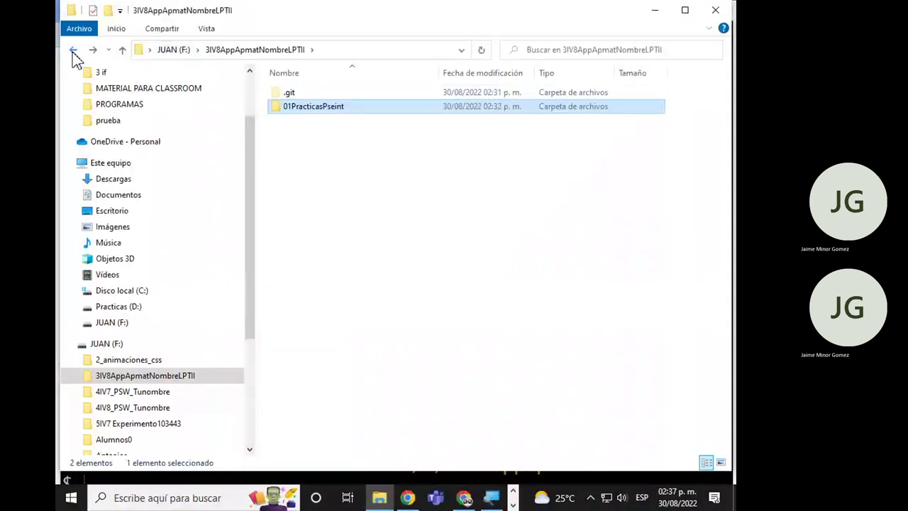
click(73, 51)
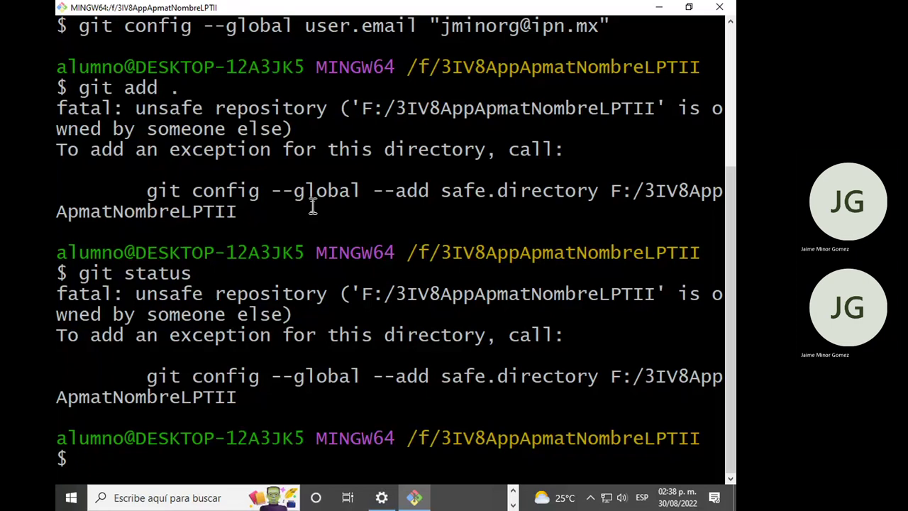
Rerun git status and git add . in Git Bash.
key(Up)
key(Return)
text(git )
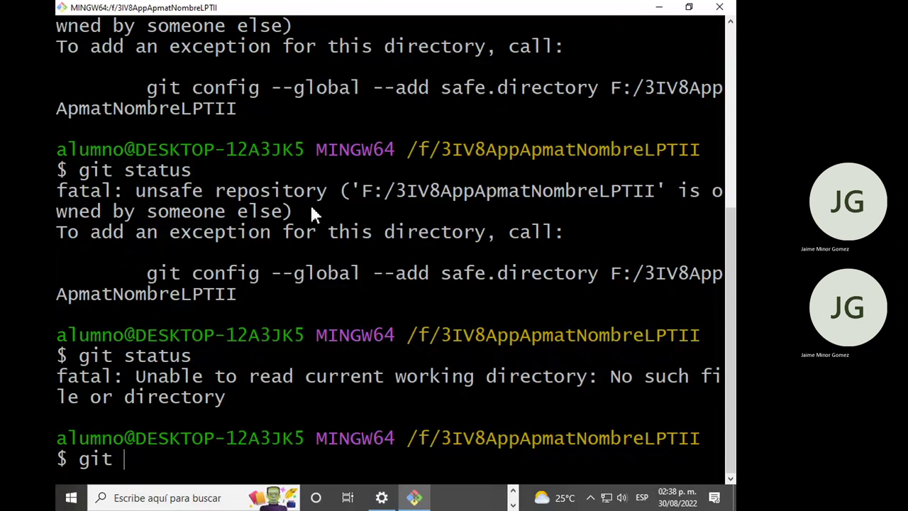
text(add .)
key(Return)
Begin typing the git config --global --add safe directory command.
text(git)
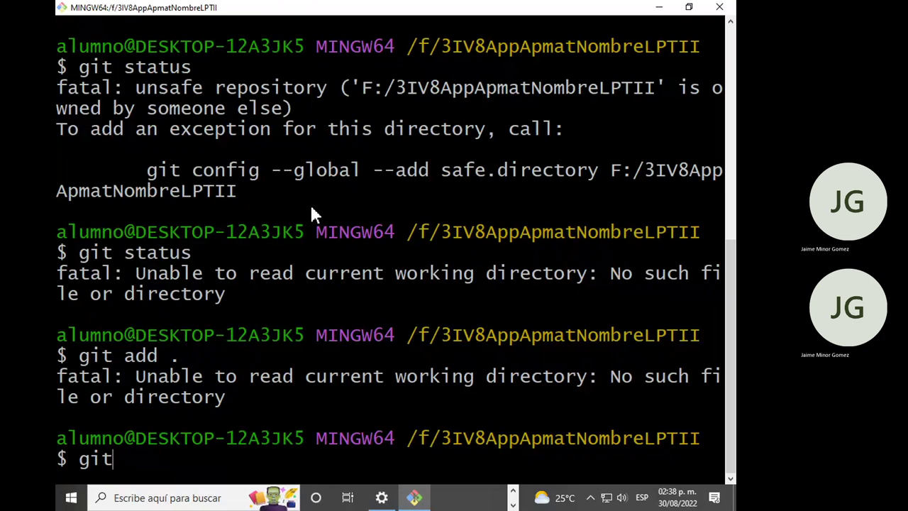
text( config --global a)
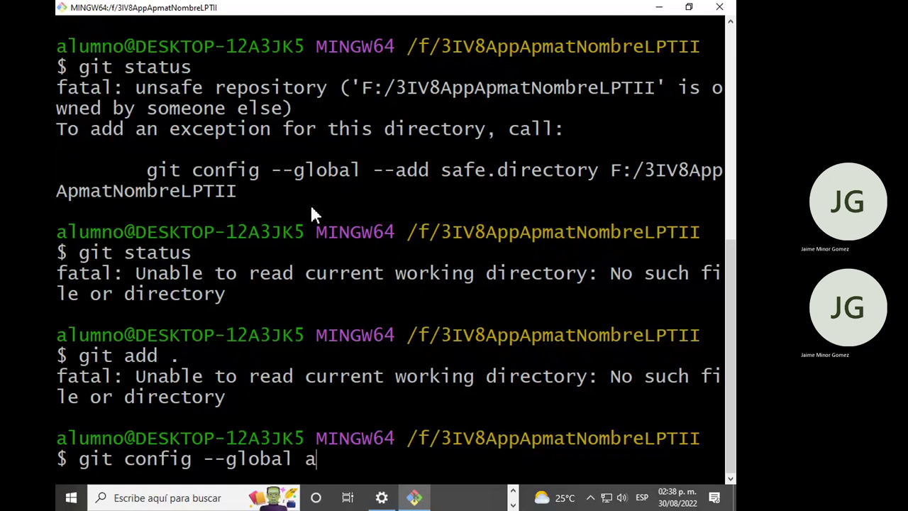
key(BackSpace)
text(--add safe diuc)
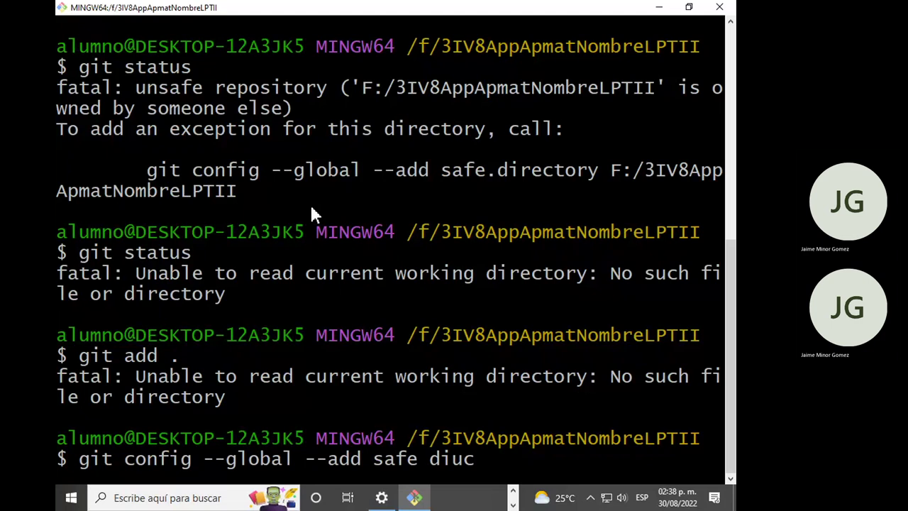
key(BackSpace)
key(BackSpace)
text(ctoro)
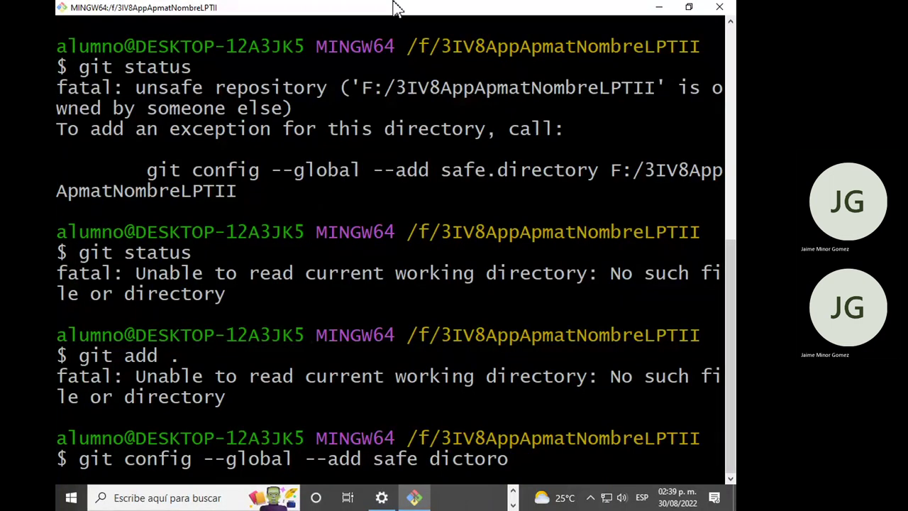
scroll(463, 283, up, 3)
scroll(308, 185, up, 4)
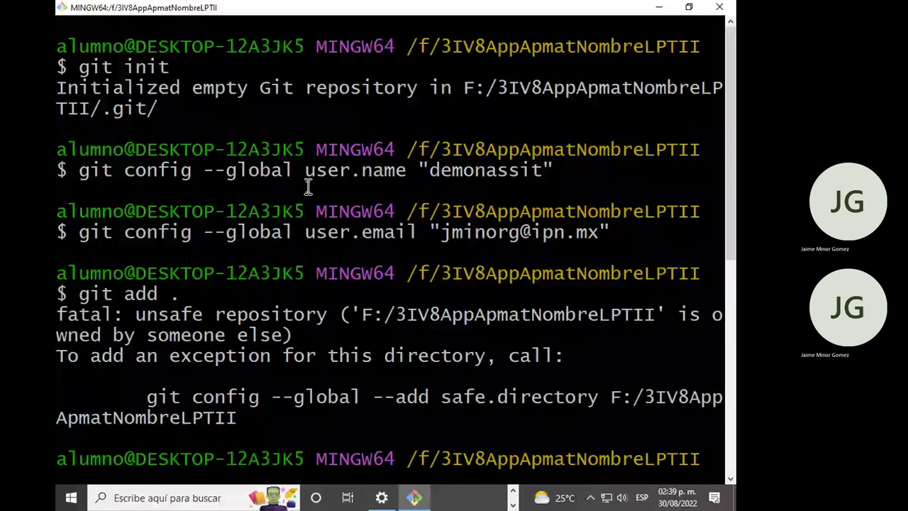
double_click(198, 170)
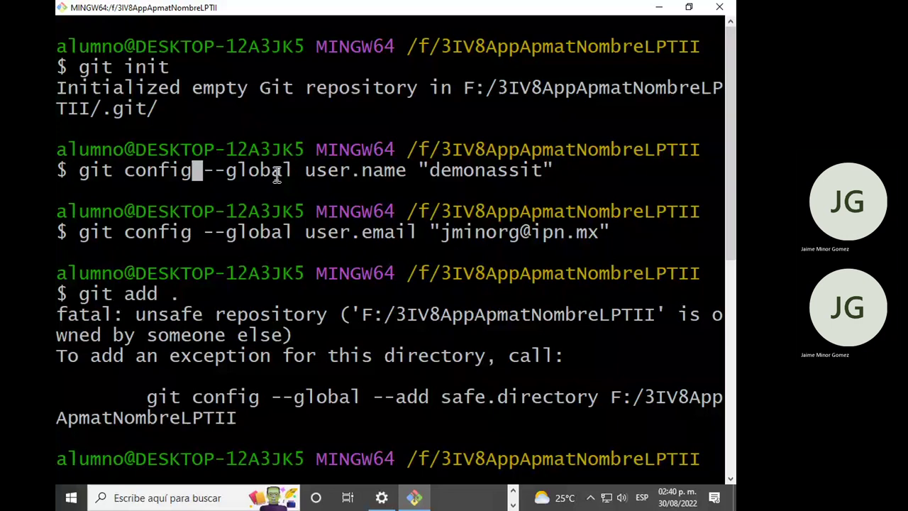
scroll(277, 177, down, 7)
Correct the typo and run git config --global --add safe directory.
key(BackSpace)
key(BackSpace)
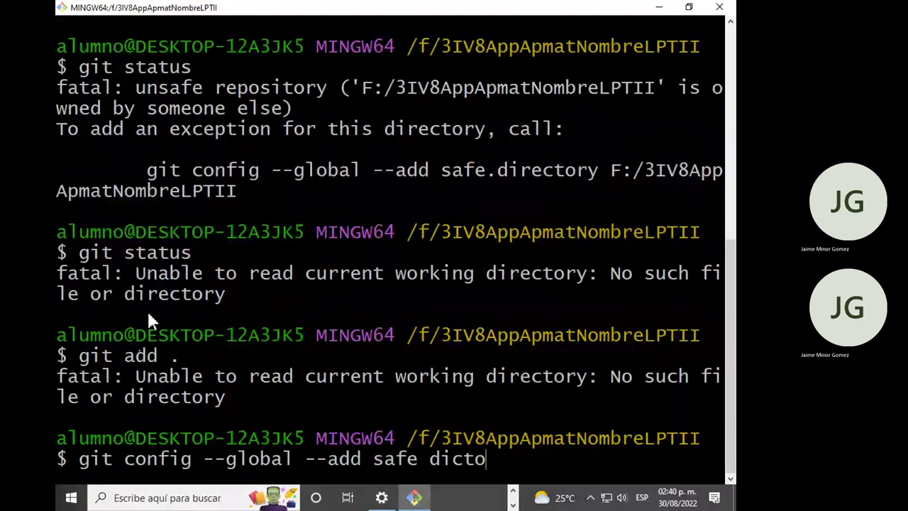
key(BackSpace)
key(BackSpace)
key(BackSpace)
key(BackSpace)
key(BackSpace)
text(directory)
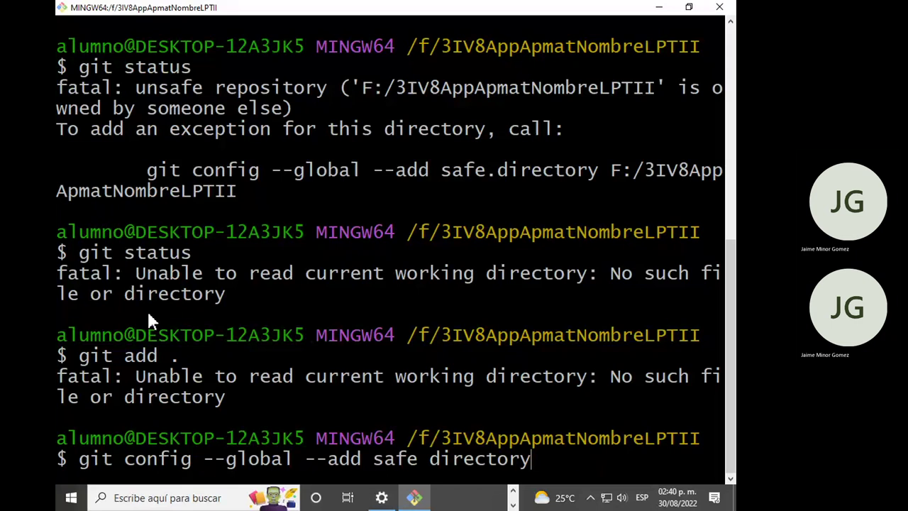
key(Return)
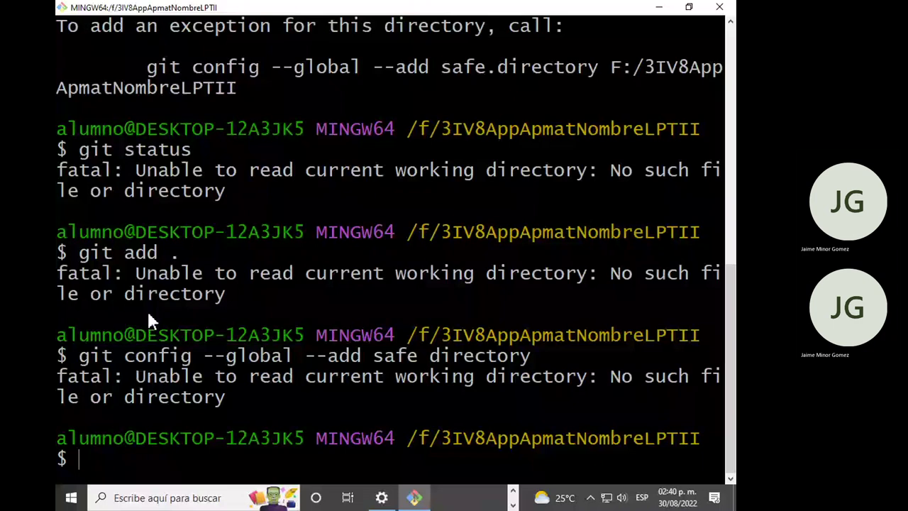
Run dir twice, then bring up the JUAN (F:) Explorer window.
text(dir)
key(Return)
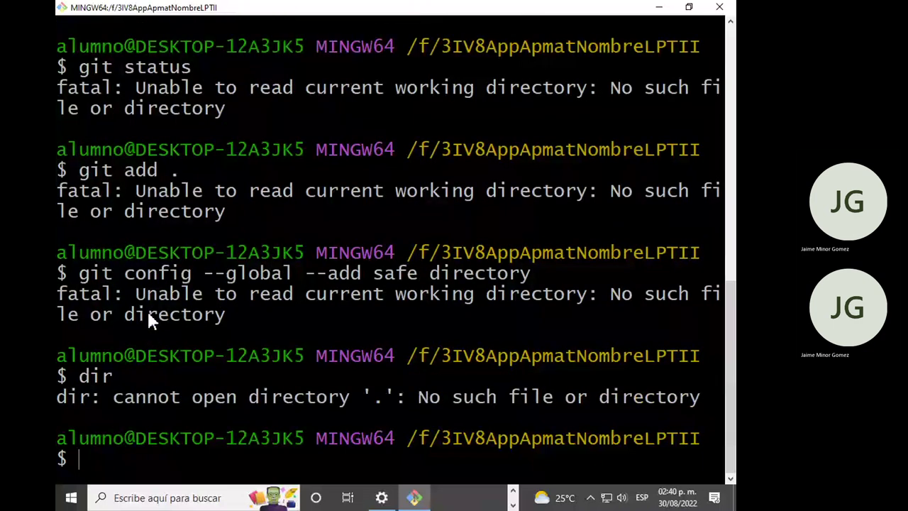
text(dir)
key(Return)
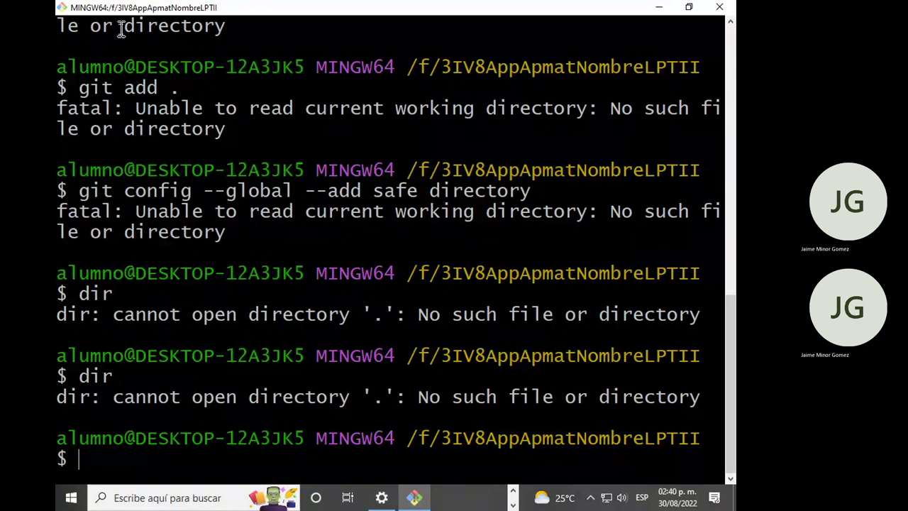
key(alt+Tab)
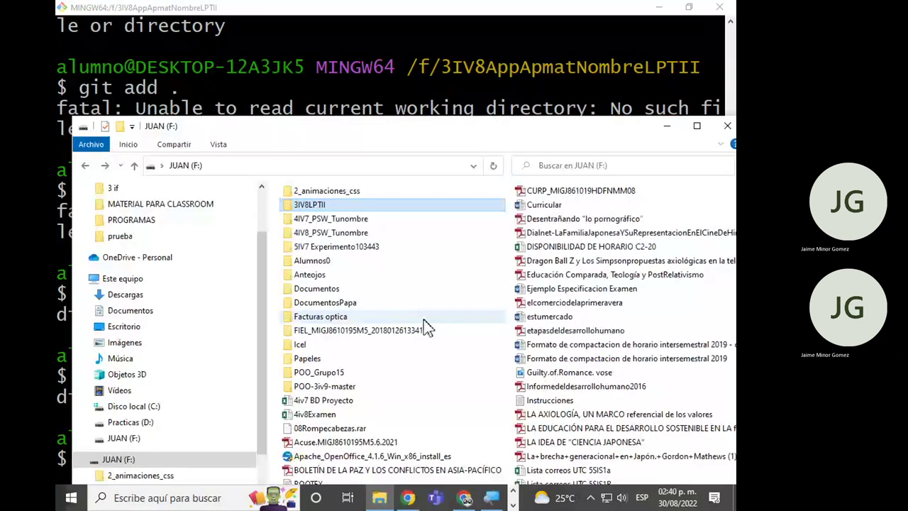
Open the 3IV8LPTII folder and create a new folder on the desktop.
key(Return)
click(316, 221)
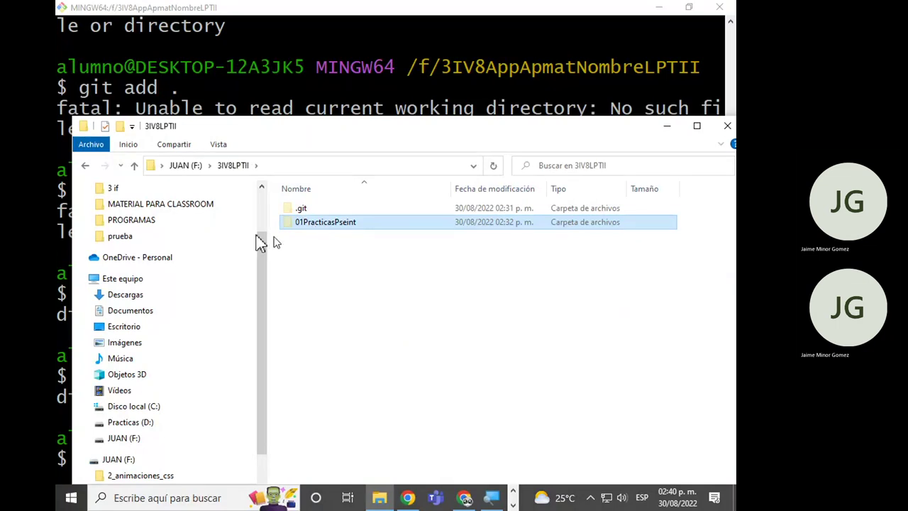
click(658, 7)
click(369, 62)
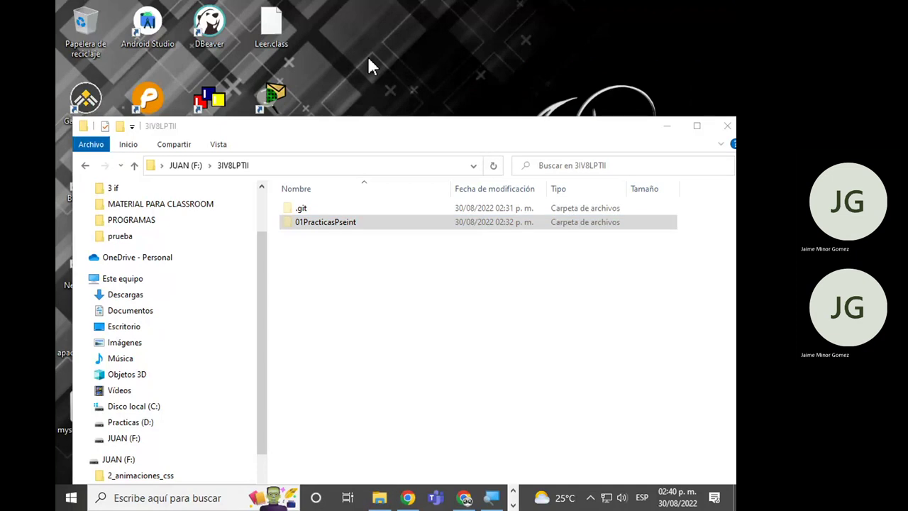
right_click(369, 65)
mouse_move(412, 261)
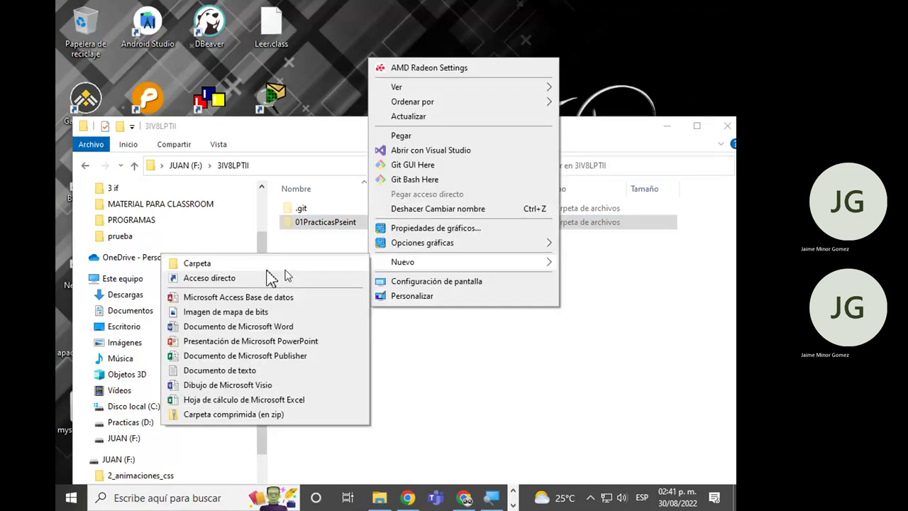
click(333, 263)
click(257, 269)
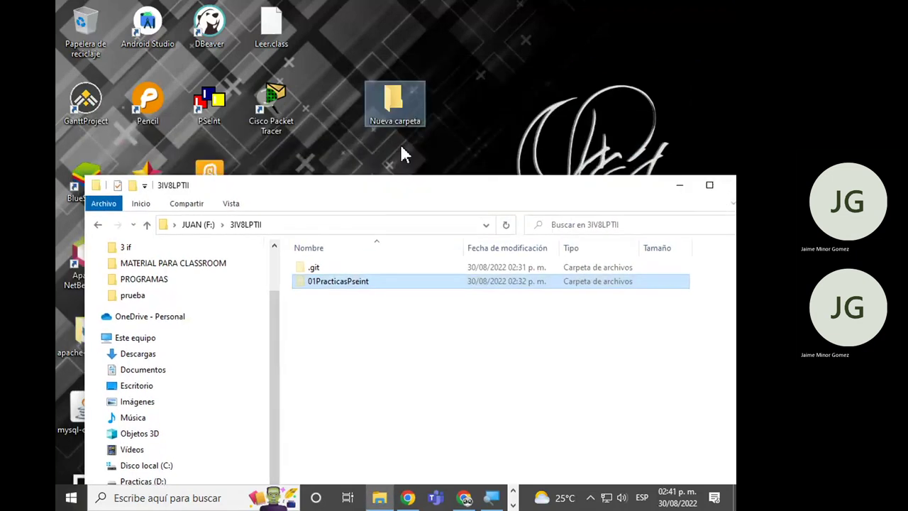
Paste 01PracticasPseint into Nueva carpeta and keep the folder's default name.
click(396, 108)
double_click(395, 108)
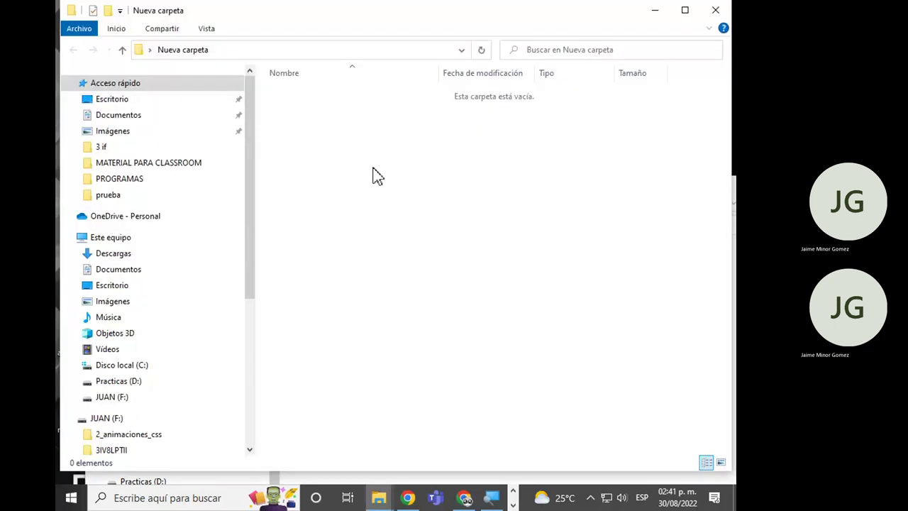
key(ctrl+v)
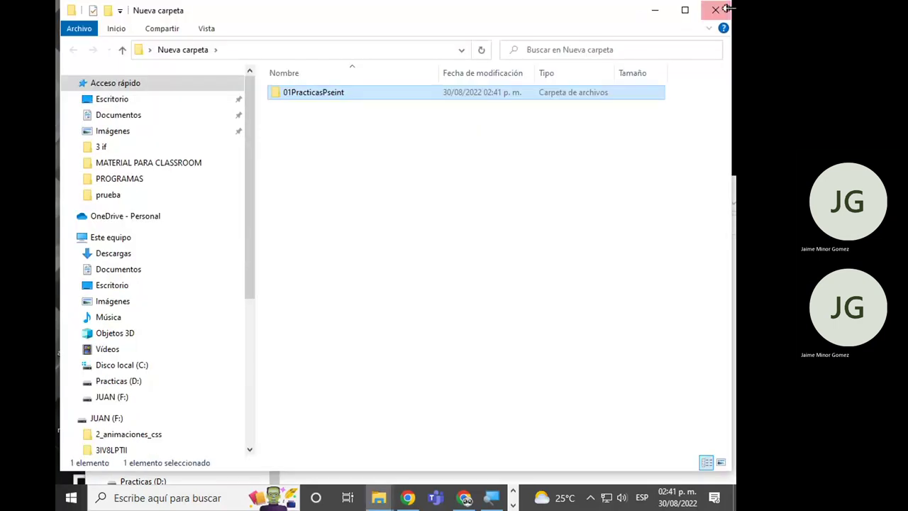
click(722, 8)
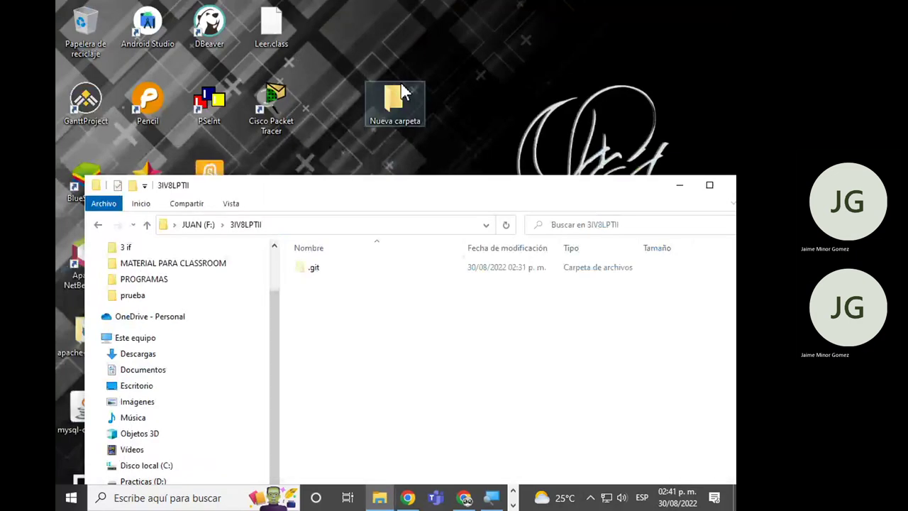
click(402, 92)
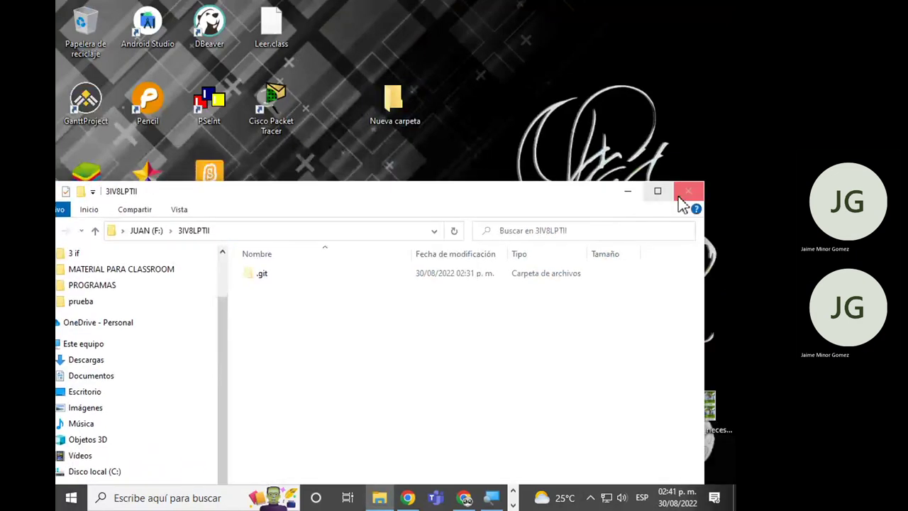
click(682, 196)
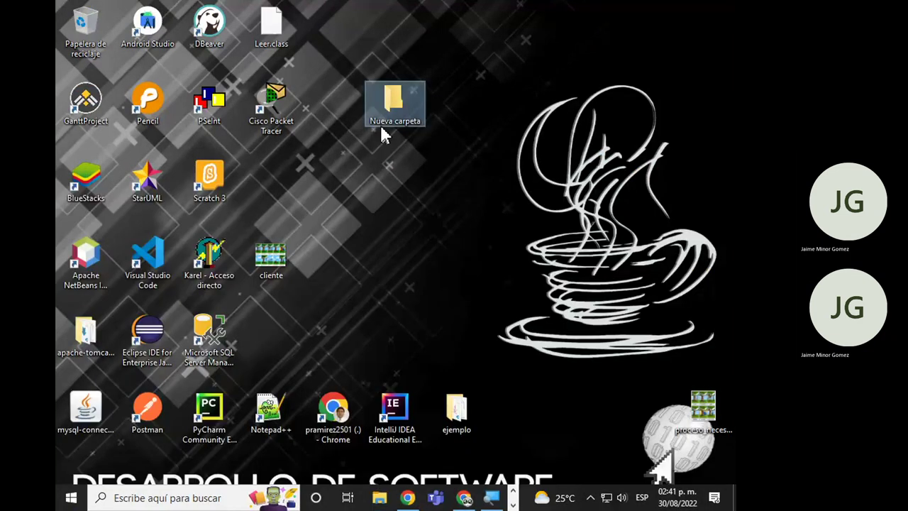
key(F2)
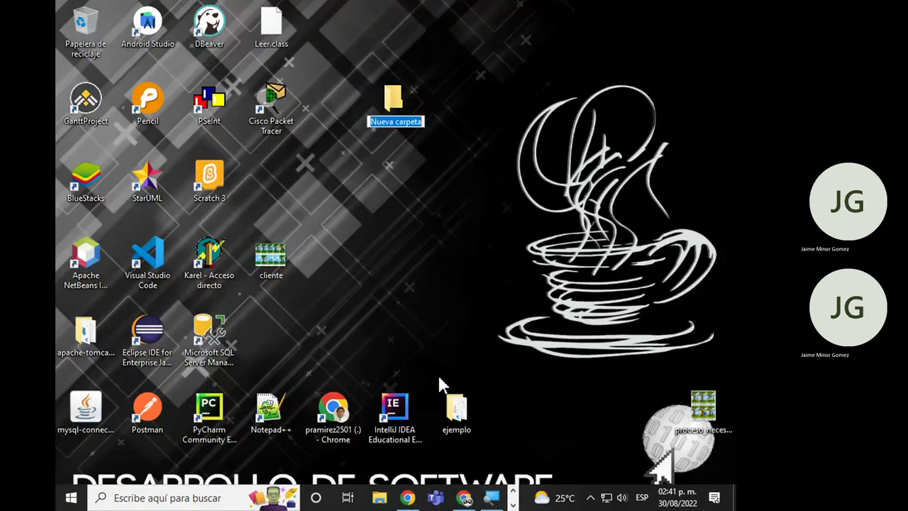
click(411, 500)
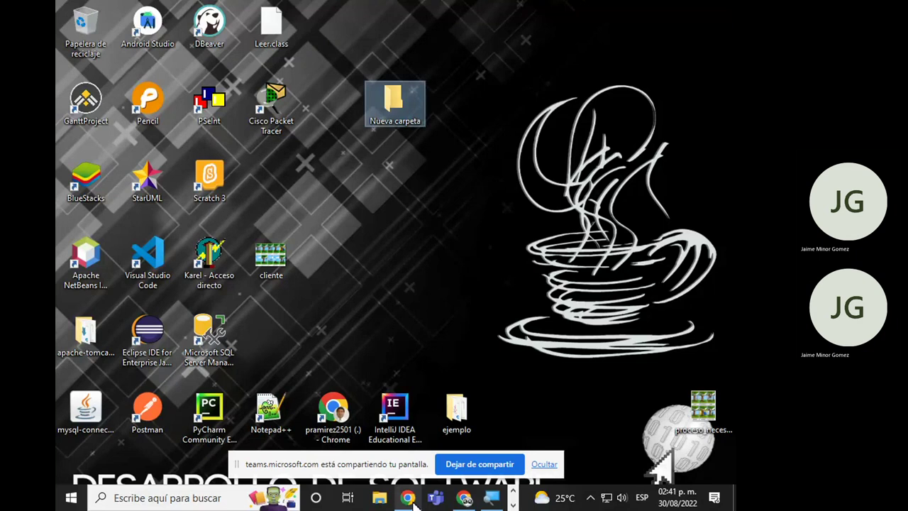
Copy the repository name 3IV8AppApmatNombreLPTII from GitHub's Quick setup URL.
click(463, 499)
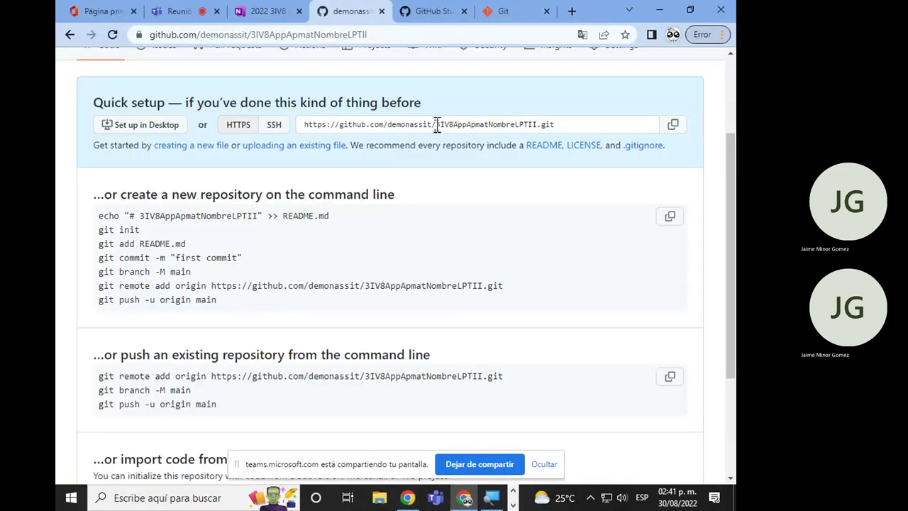
drag(437, 125, 538, 128)
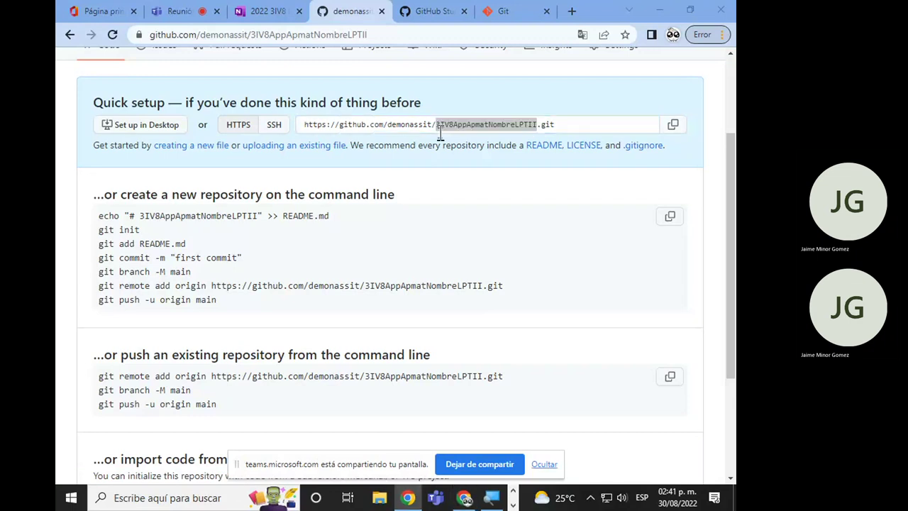
click(660, 9)
Rename the Nueva carpeta desktop folder to 3IV8AppApmatNombreLPTII.
click(395, 122)
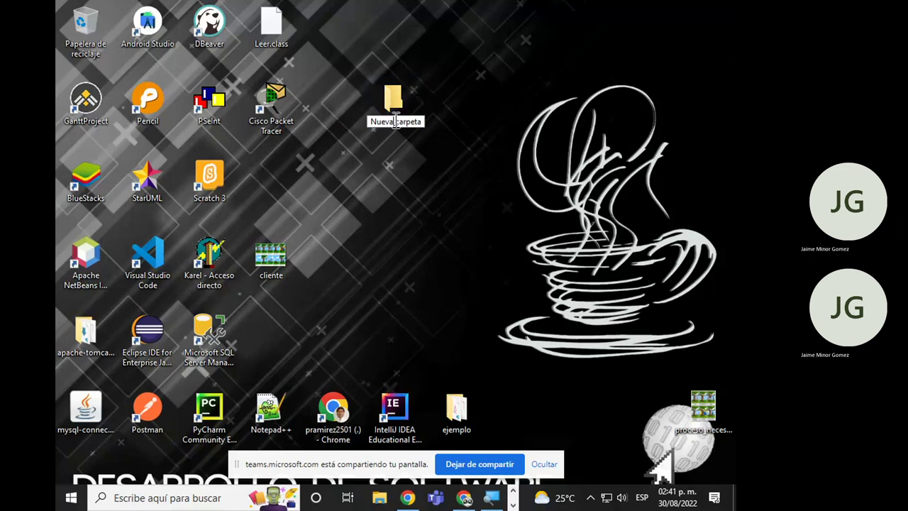
drag(415, 124, 343, 125)
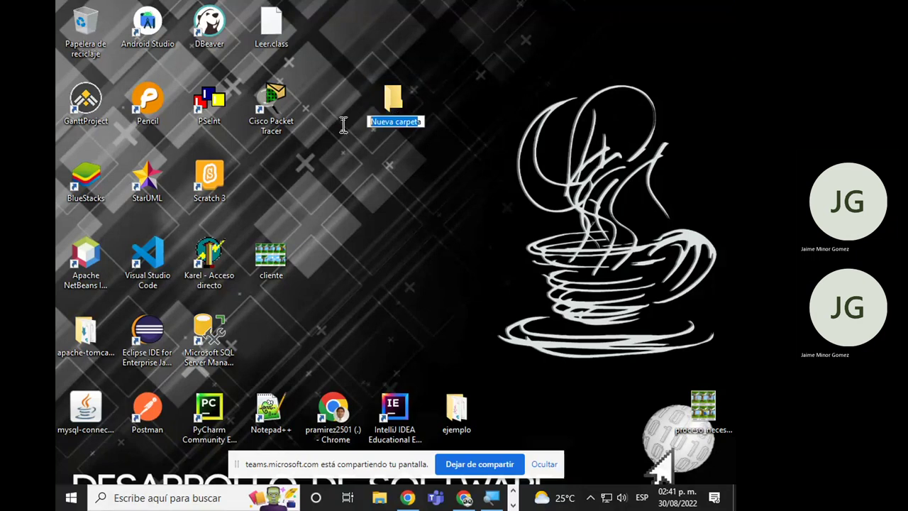
key(ctrl+v)
key(Return)
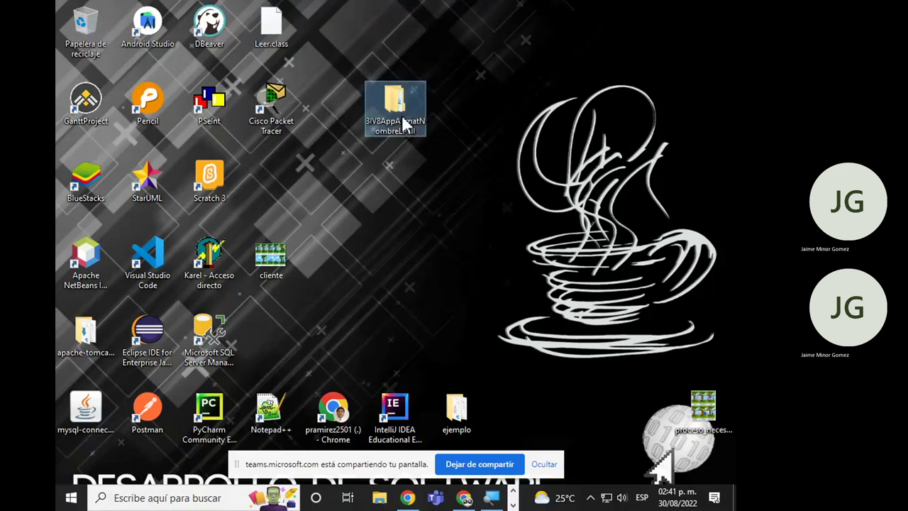
right_click(405, 117)
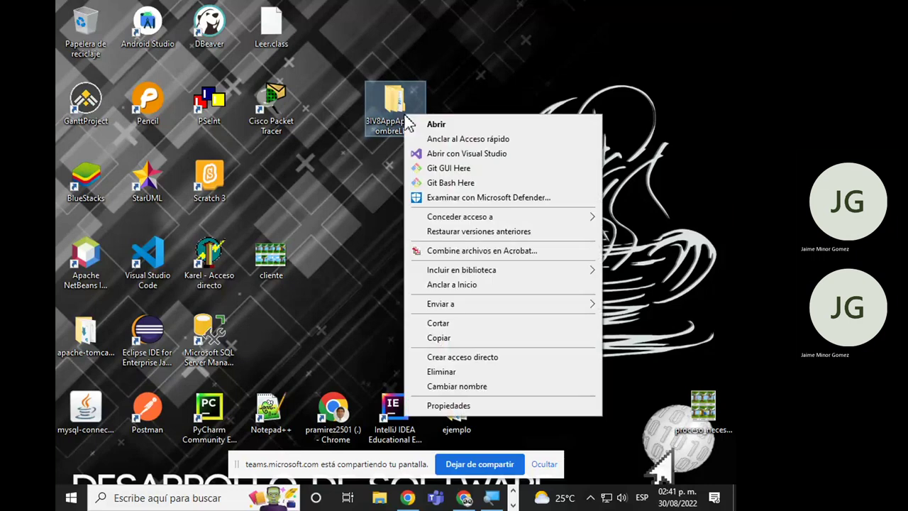
Open Git Bash in the folder and run git init.
click(476, 184)
text(git init)
key(Return)
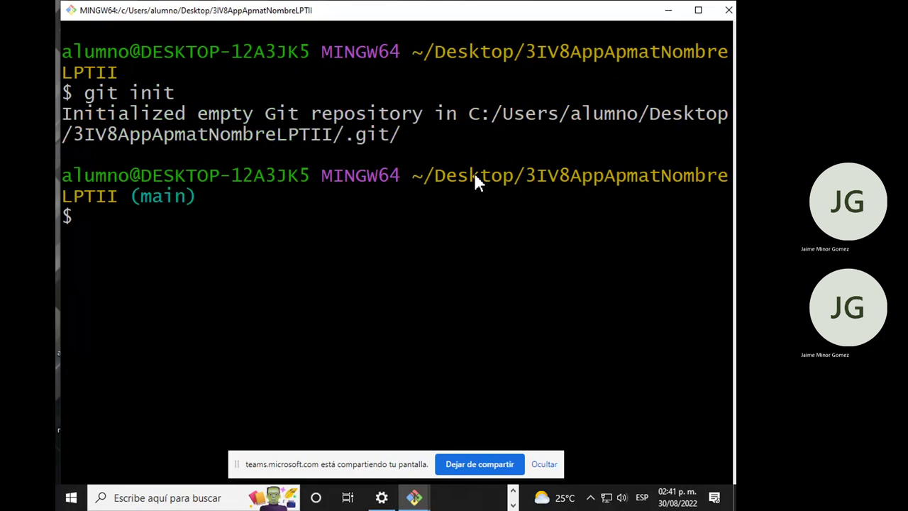
Set the global Git user.name to the user's name.
text(git config --gl)
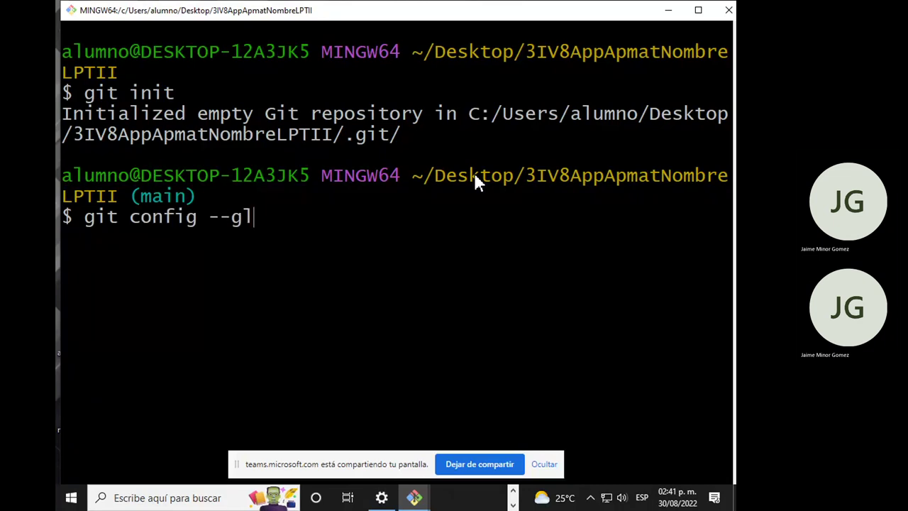
text(obal user)
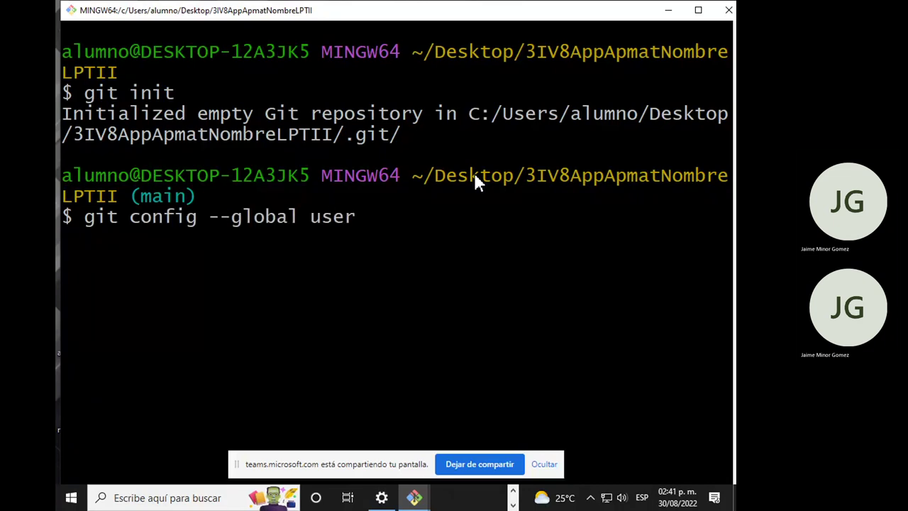
text(.name "demoi")
key(Left)
text(demoi)
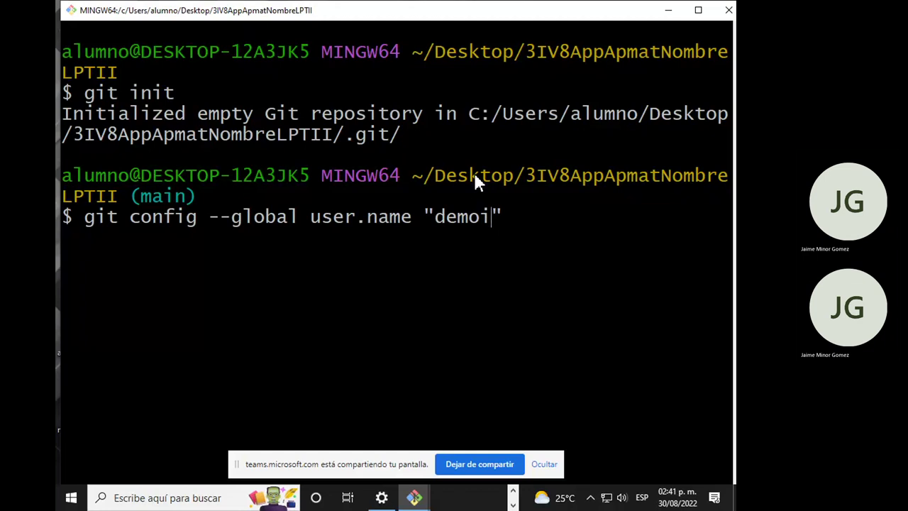
key(BackSpace)
text(nassit)
key(Return)
Set the global Git user.email to the user's email address.
text(git config --global user.)
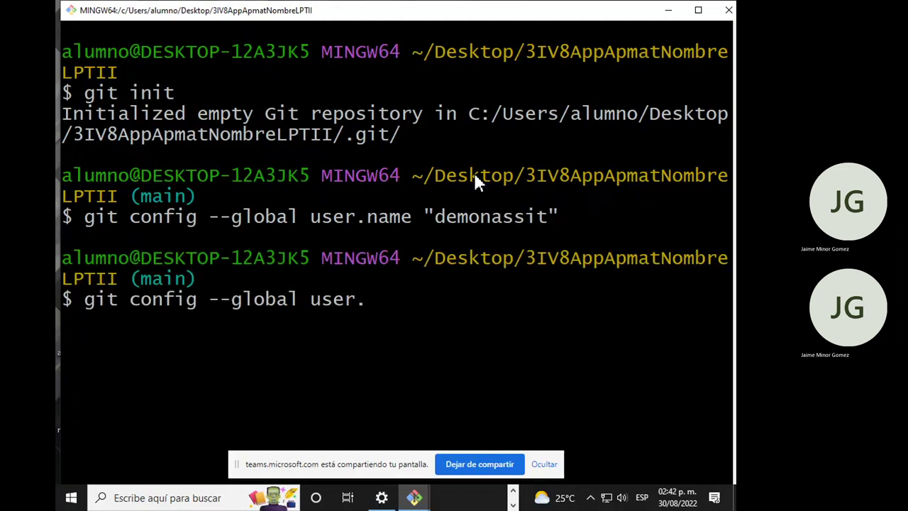
text(emaiu)
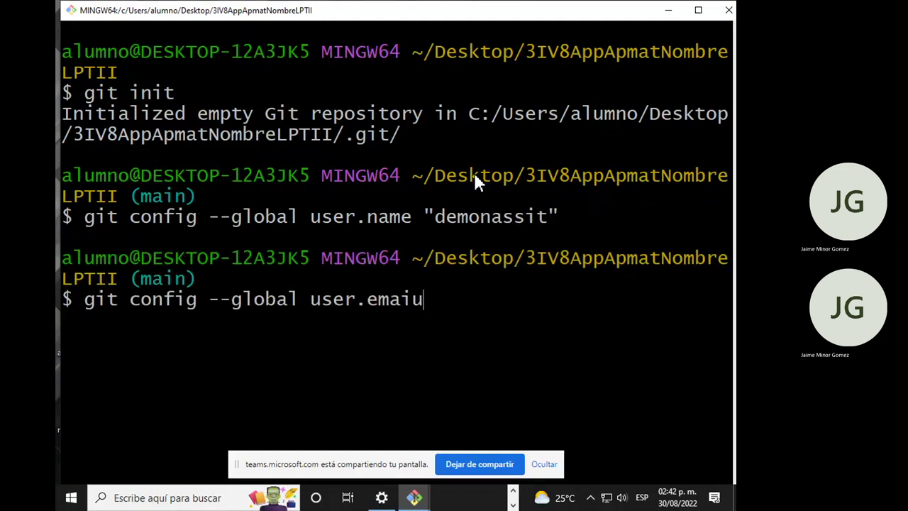
key(BackSpace)
text(l "")
key(Left)
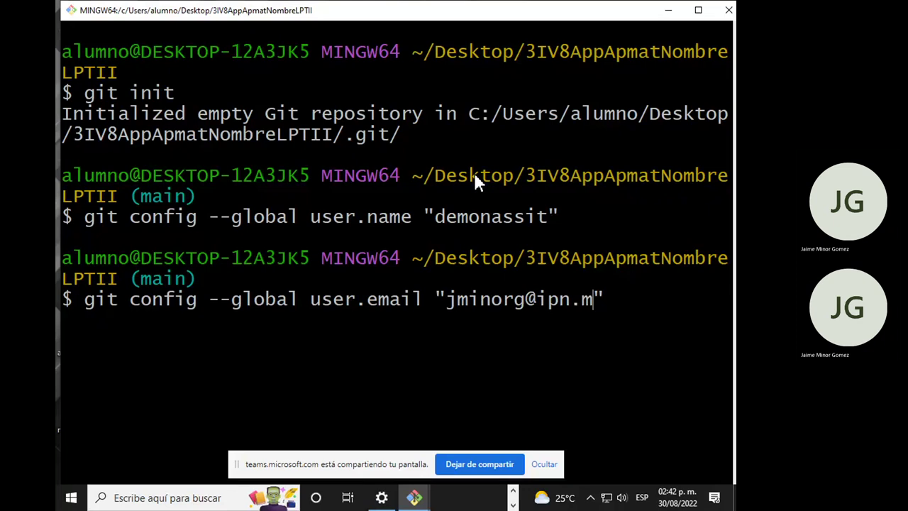
key(Return)
Stage all files with git add . and check git status.
text(git add)
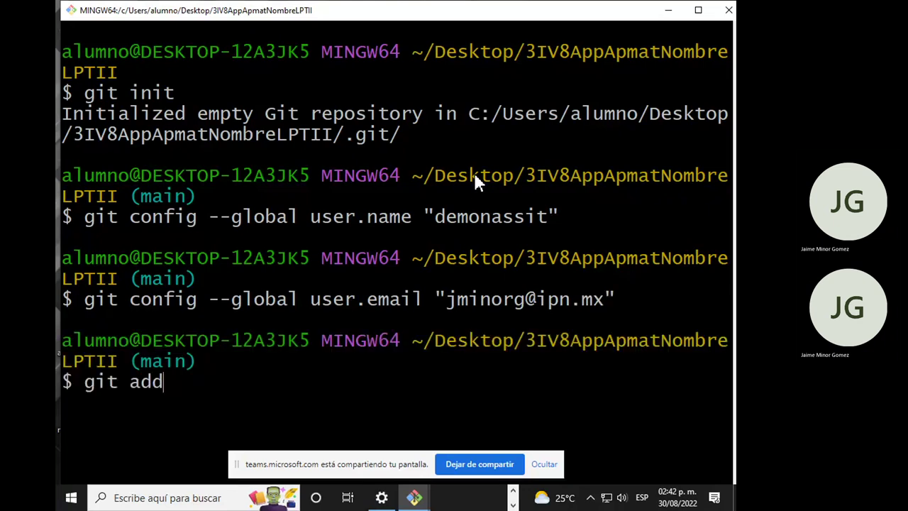
text( .)
key(Return)
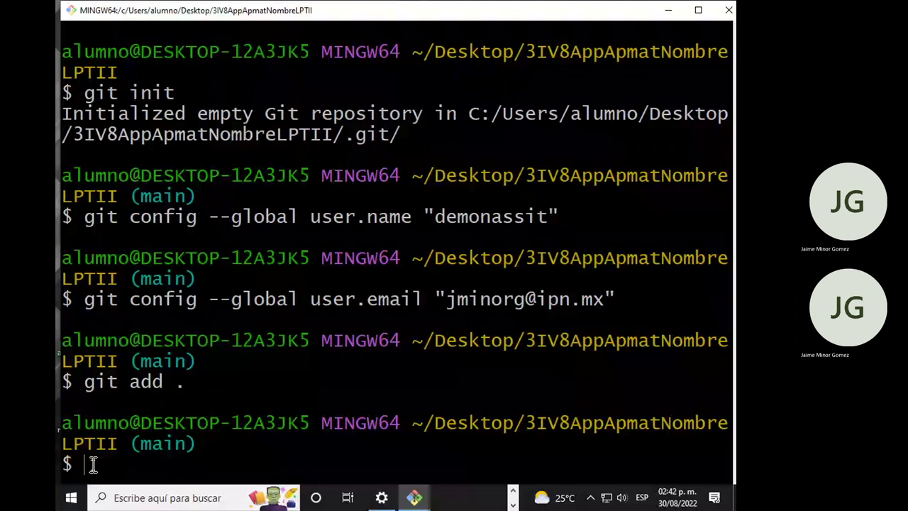
text(git status)
key(Return)
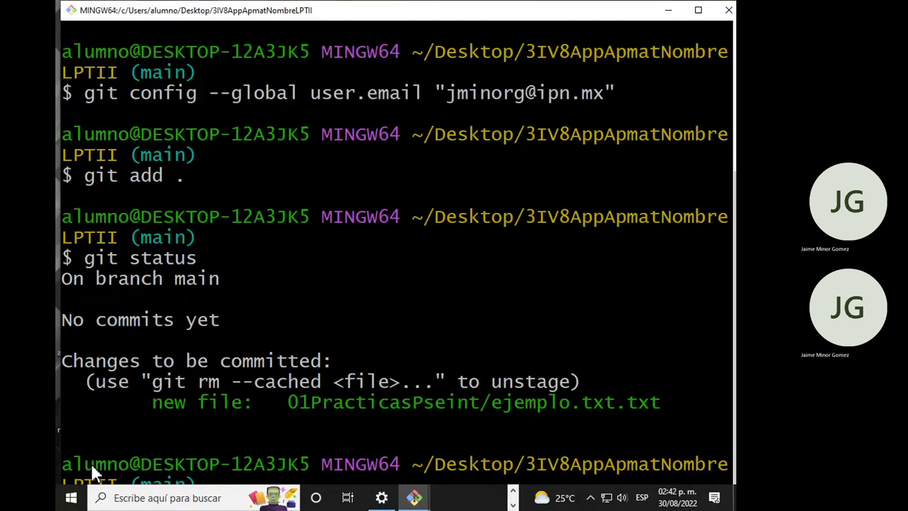
Maximize the terminal and copy the 'remote add origin' command from GitHub's quick setup.
key(super+Up)
text(git)
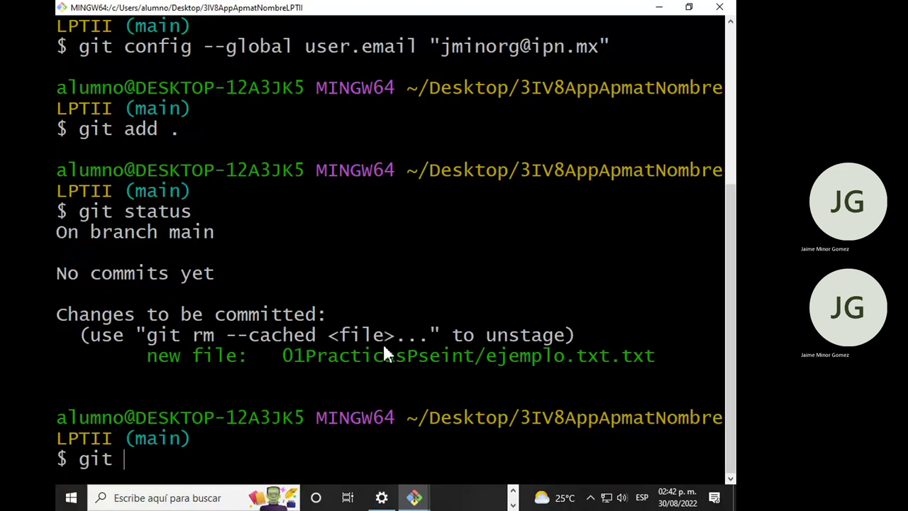
key(alt+Tab)
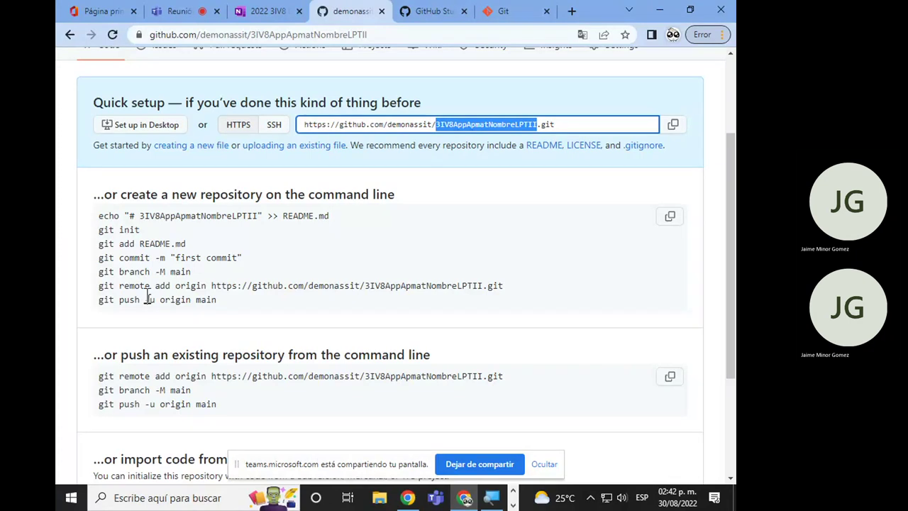
scroll(148, 299, down, 1)
click(123, 222)
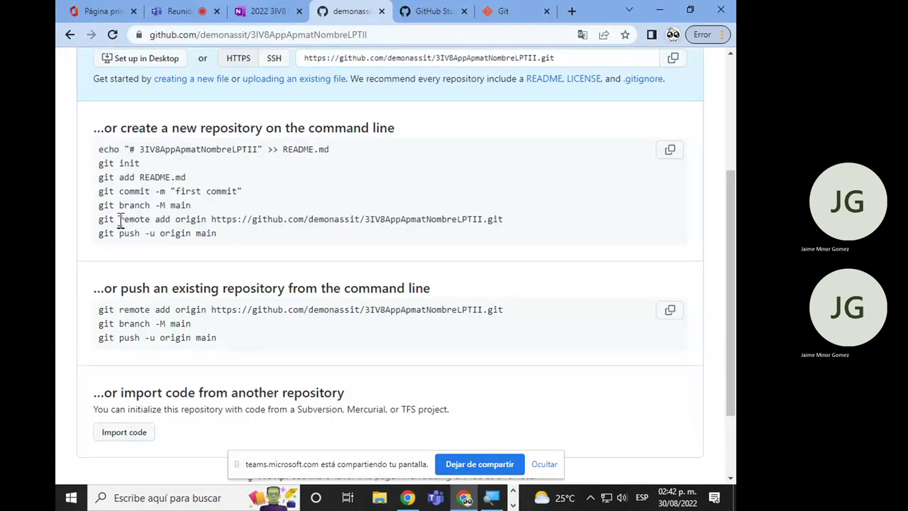
drag(120, 221, 517, 226)
key(super+c)
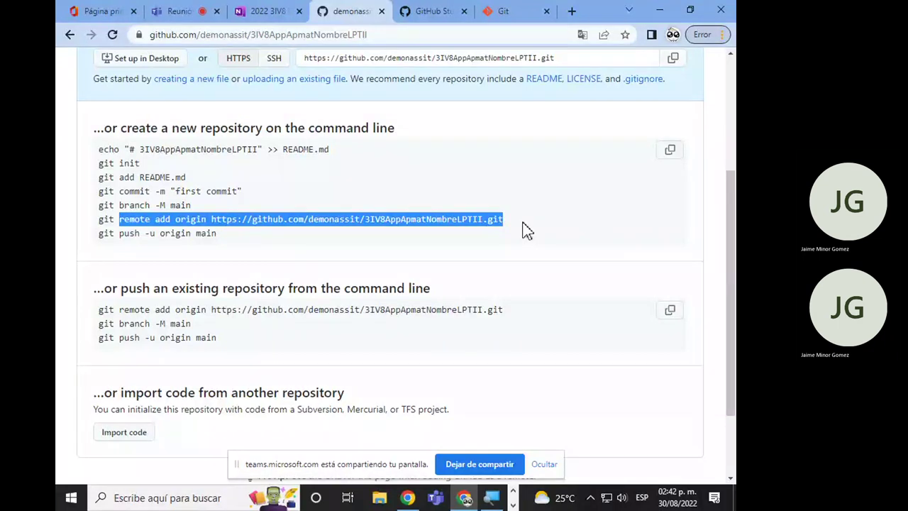
key(alt+Tab)
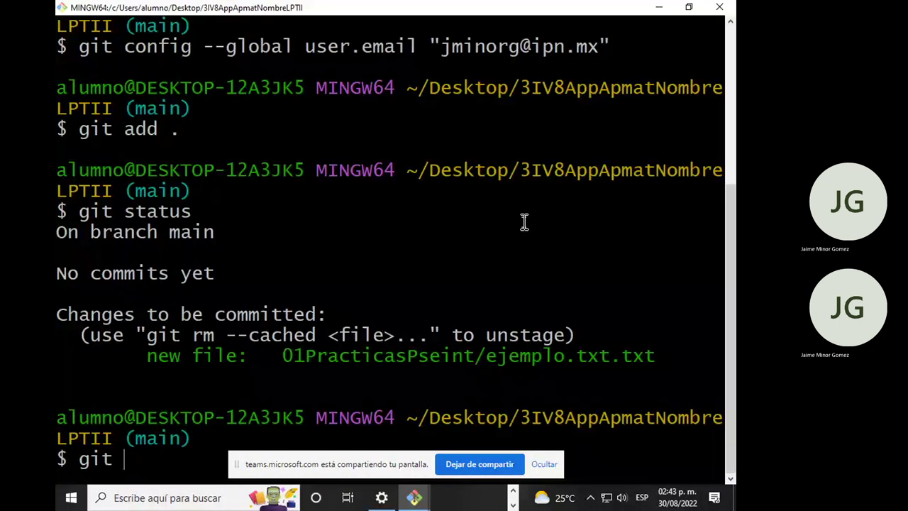
Paste and run git remote add origin with the GitHub repository URL.
right_click(160, 459)
click(206, 305)
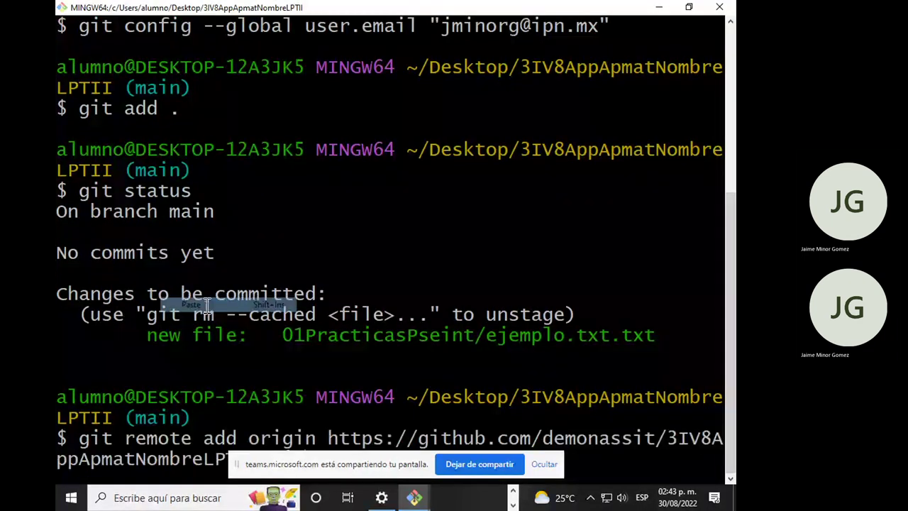
click(544, 464)
key(Return)
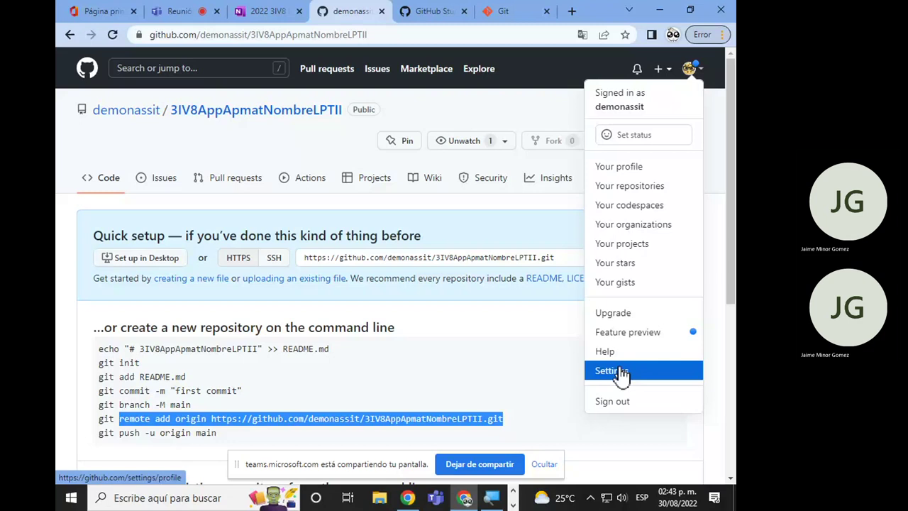
click(610, 370)
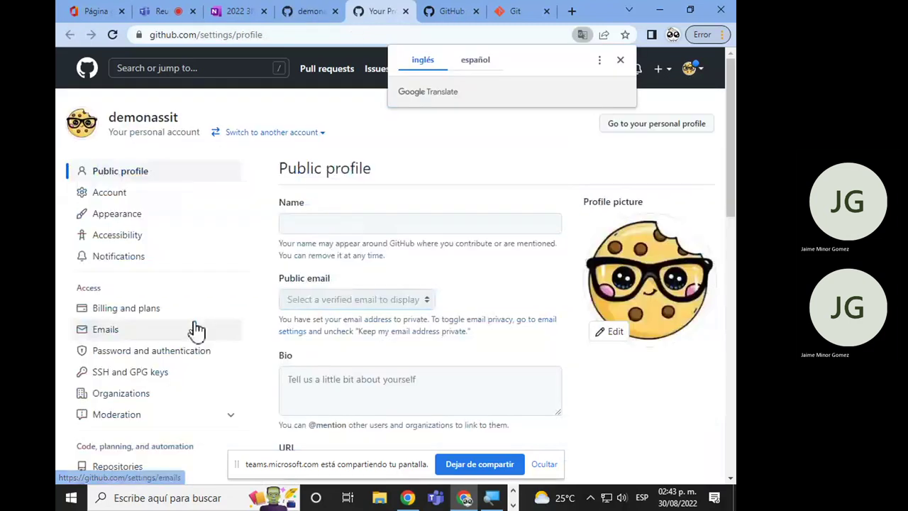
Open GitHub Developer settings and show Personal access tokens, listing two tokens expired Aug 23 2022.
scroll(101, 265, down, 5)
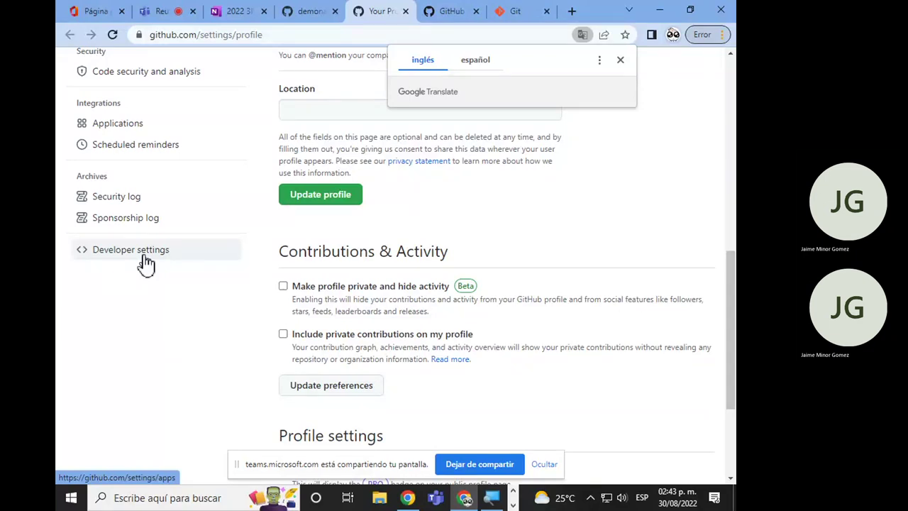
click(145, 255)
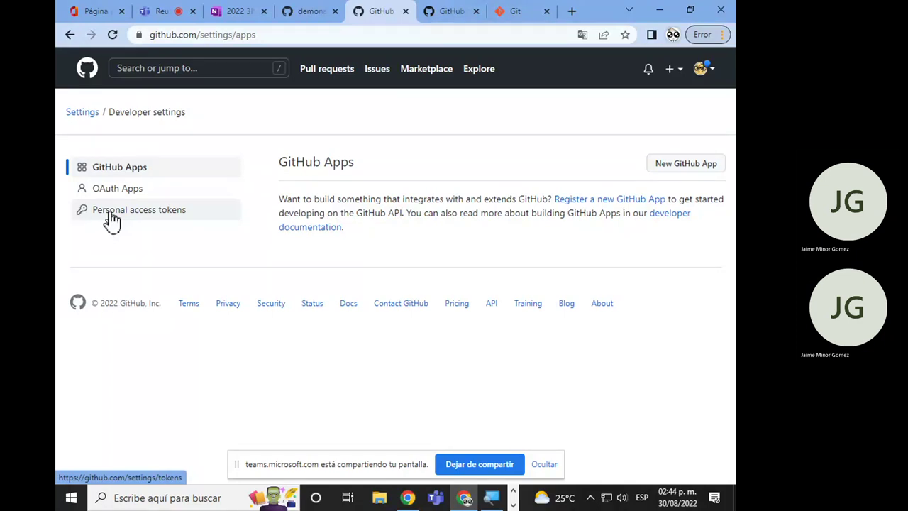
click(112, 216)
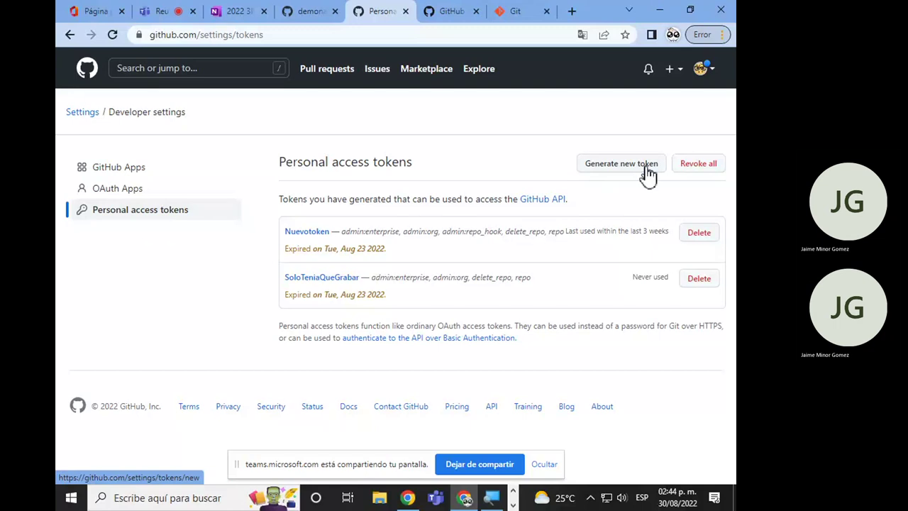
Begin a new personal access token with note TokenLPTII and 90-day expiration ending Nov 28 2022.
click(621, 164)
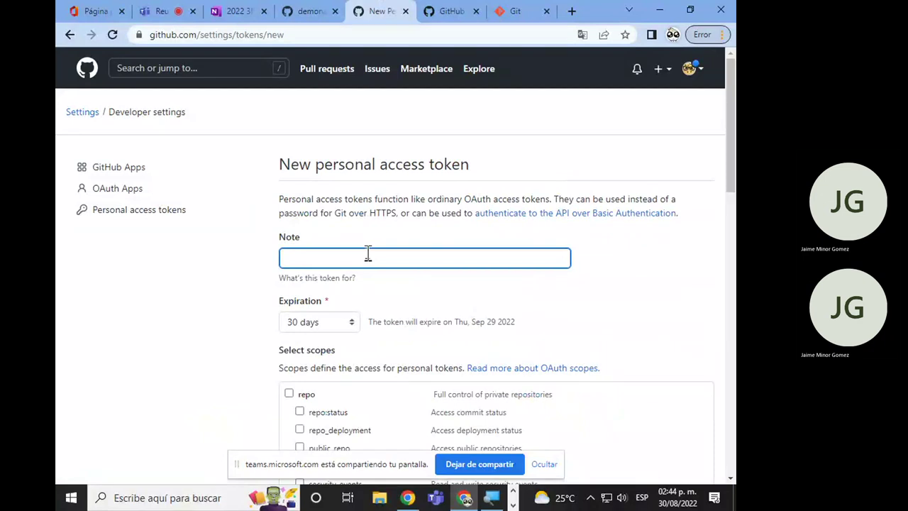
text(TokenLPTII)
scroll(362, 241, down, 2)
click(349, 195)
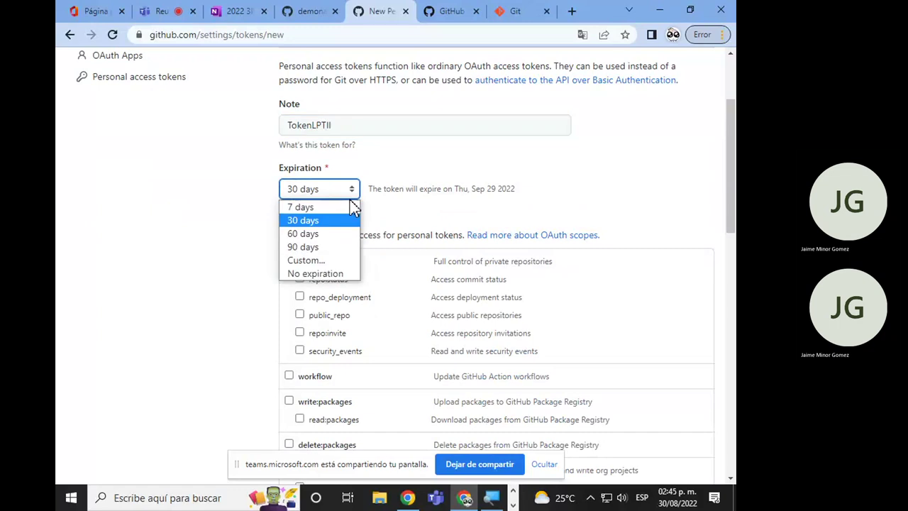
click(319, 248)
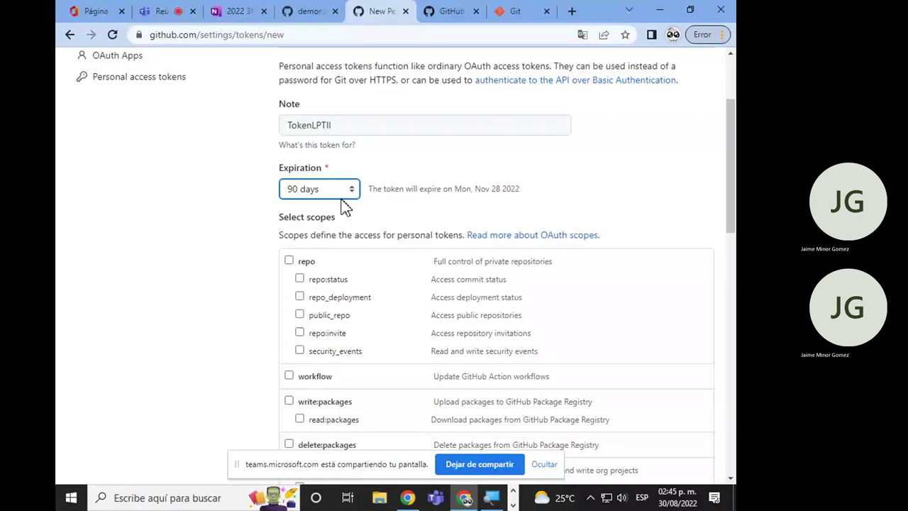
Check the repo, admin:org, admin:repo_hook, admin:enterprise and admin:gpg_key scopes for the token.
scroll(317, 101, down, 3)
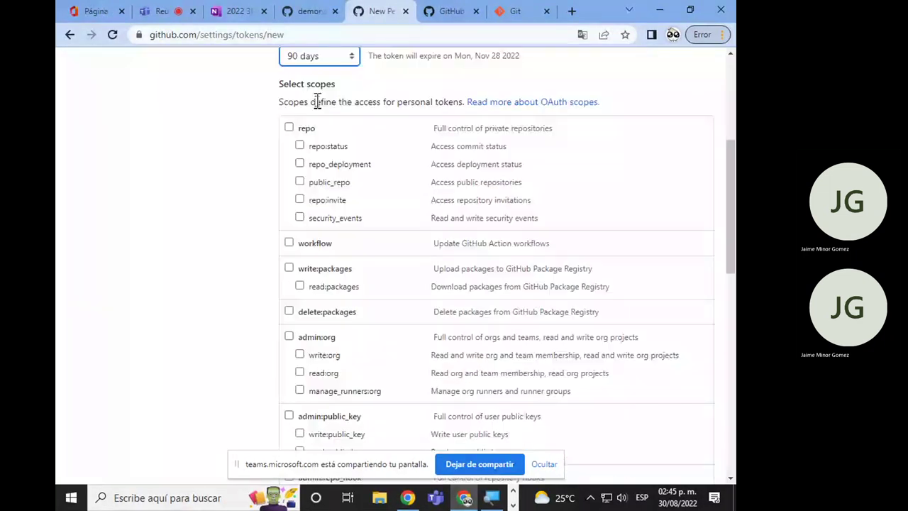
click(289, 129)
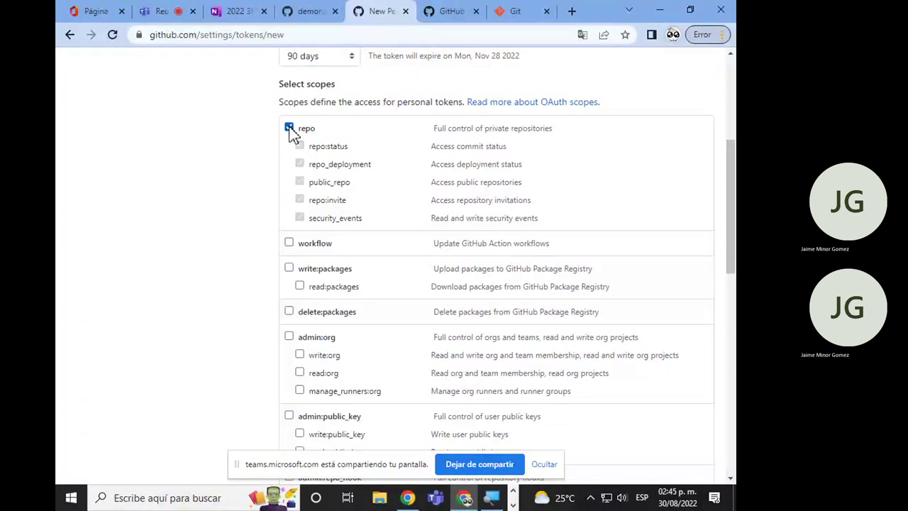
scroll(277, 284, down, 1)
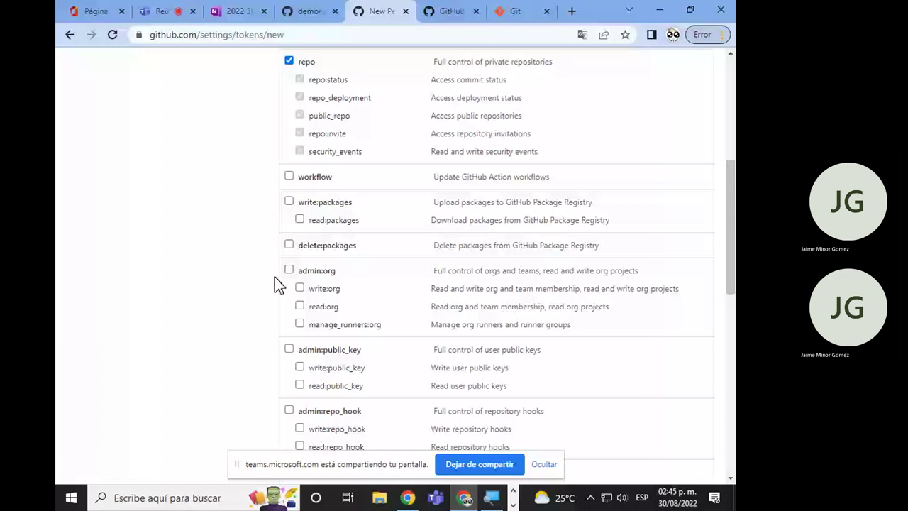
click(289, 270)
scroll(295, 300, down, 1)
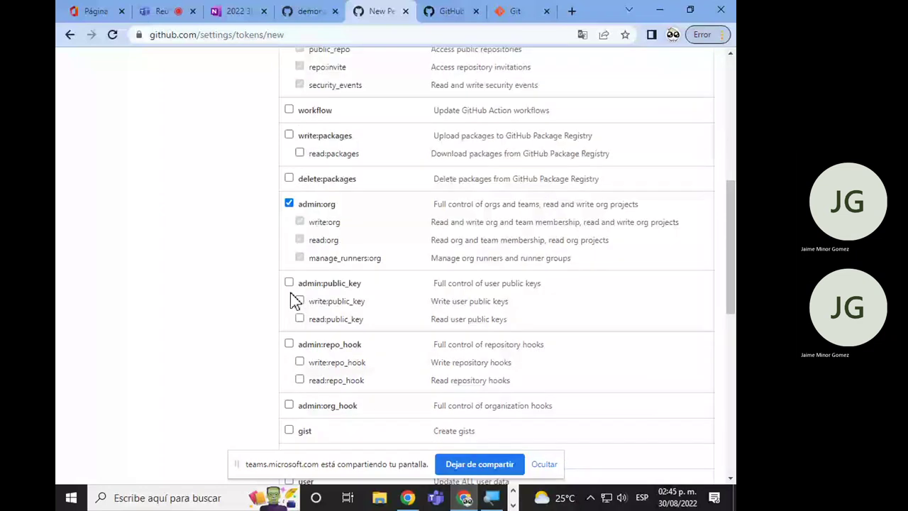
scroll(291, 293, down, 2)
click(288, 211)
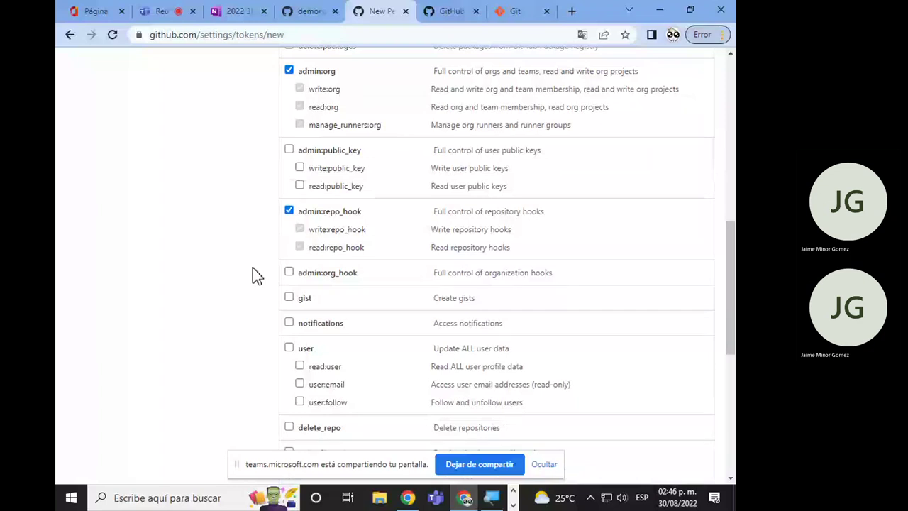
scroll(252, 269, down, 1)
scroll(270, 248, down, 1)
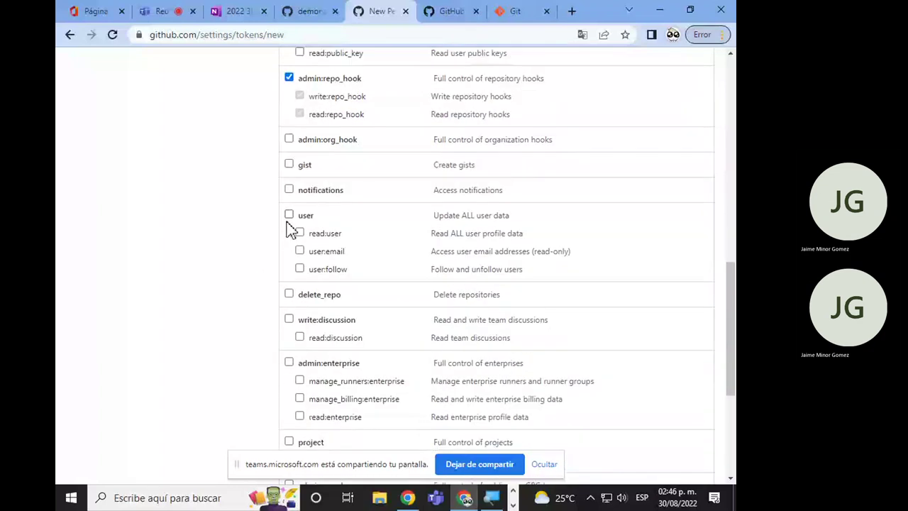
scroll(290, 229, down, 1)
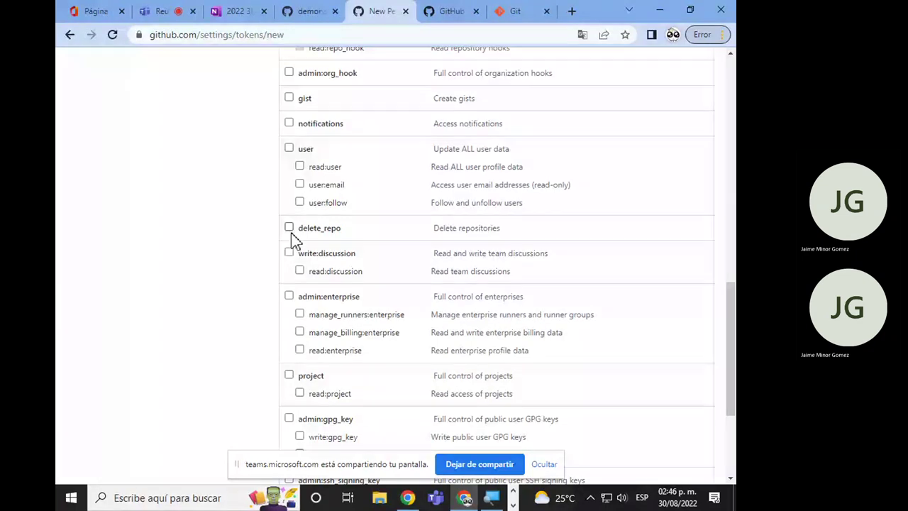
click(289, 295)
scroll(284, 302, down, 2)
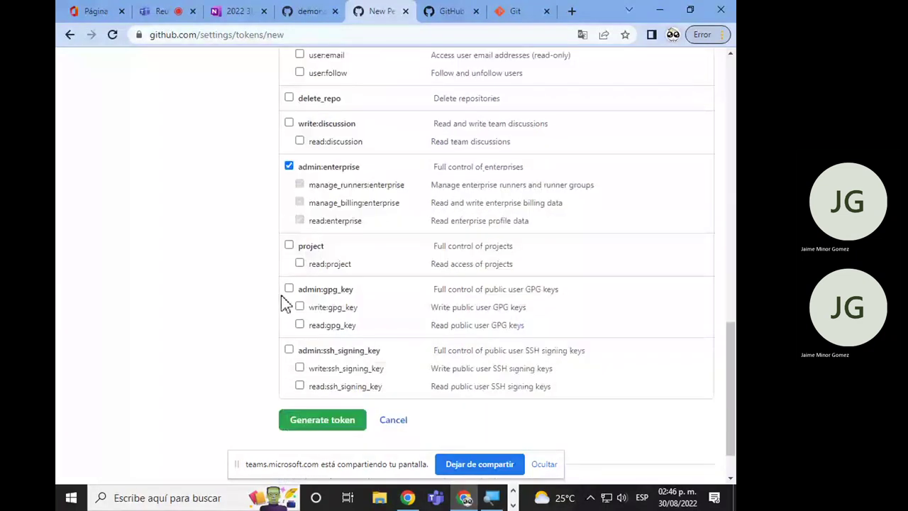
scroll(283, 302, down, 1)
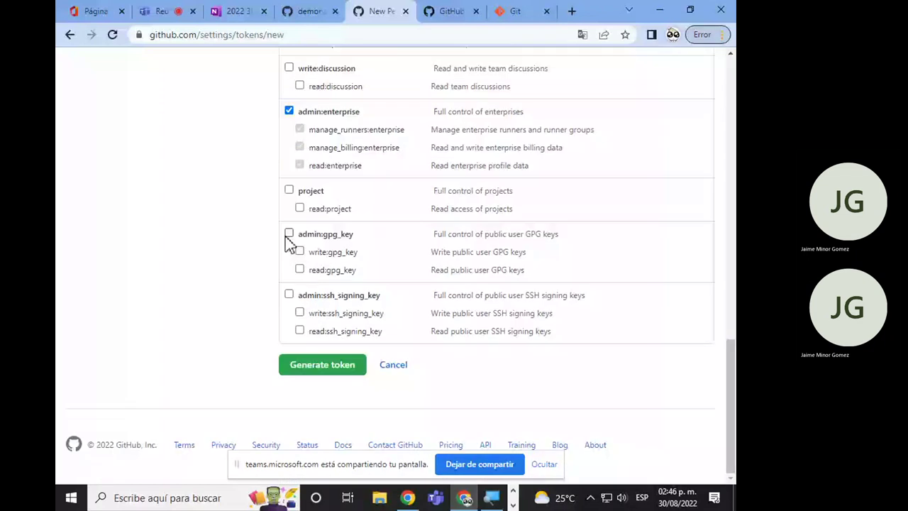
click(288, 235)
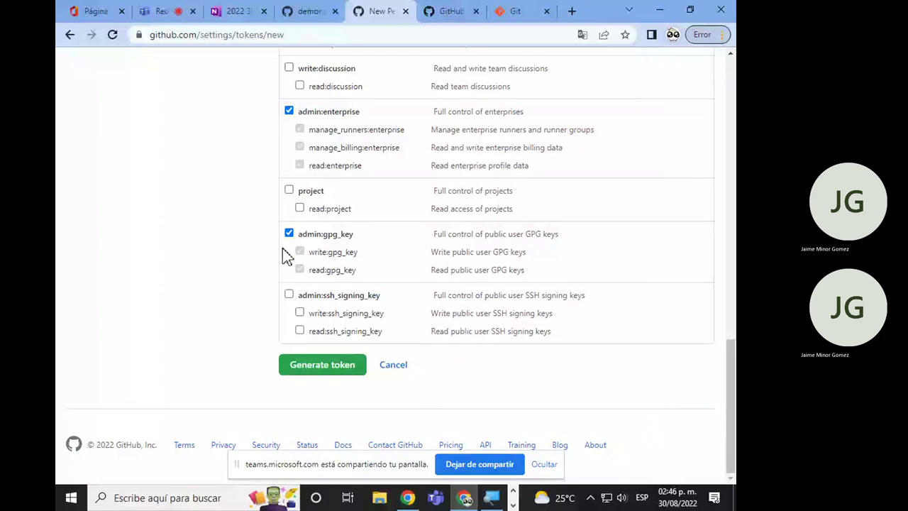
Generate the token and copy its value to the clipboard.
scroll(288, 256, up, 5)
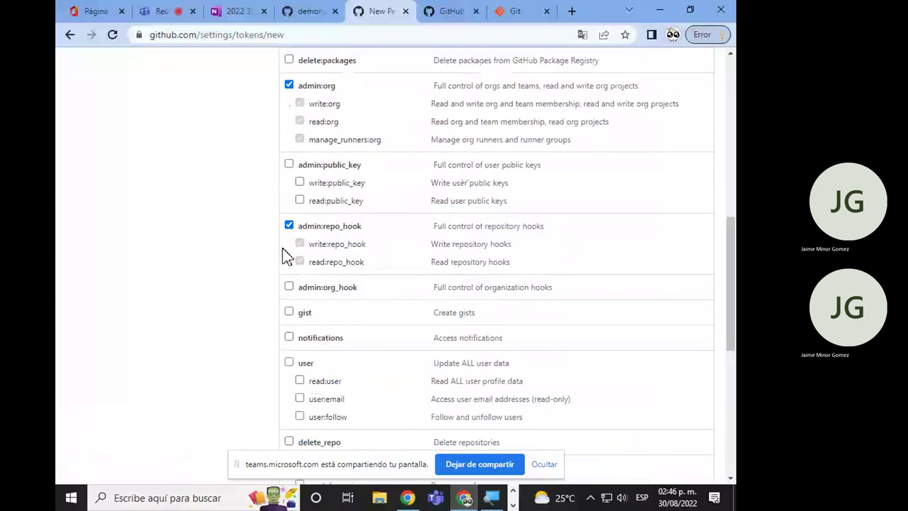
scroll(287, 256, up, 4)
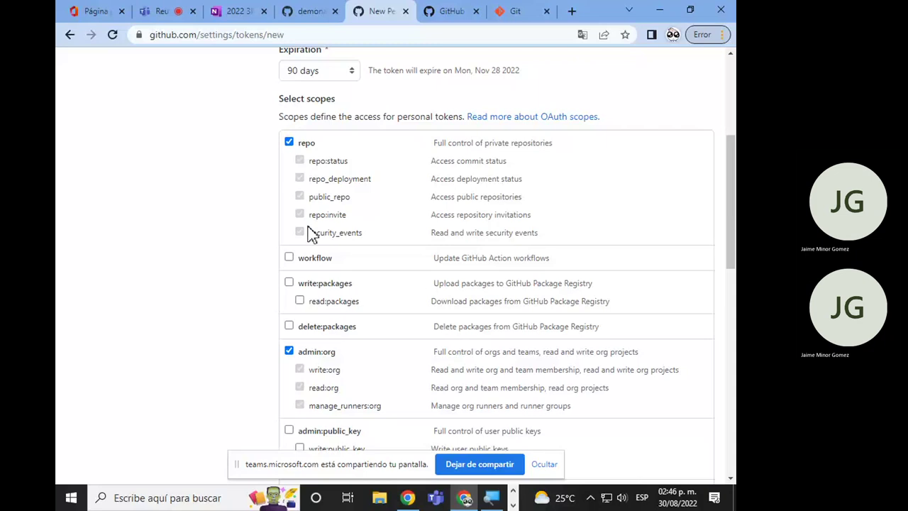
scroll(302, 339, down, 2)
scroll(338, 148, down, 1)
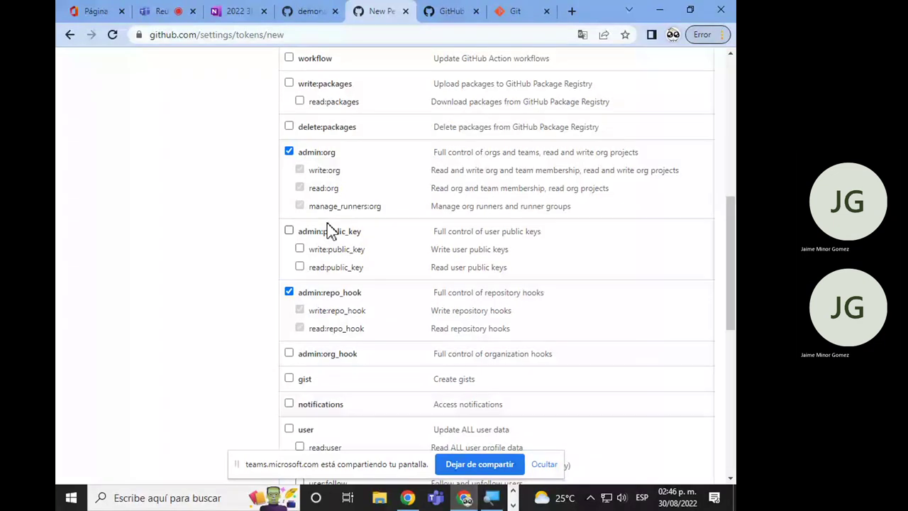
scroll(352, 166, down, 2)
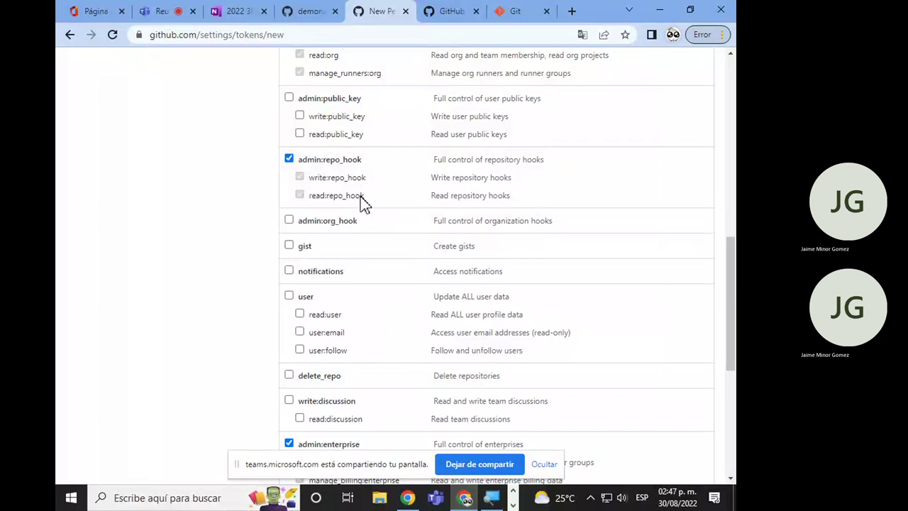
scroll(364, 204, down, 1)
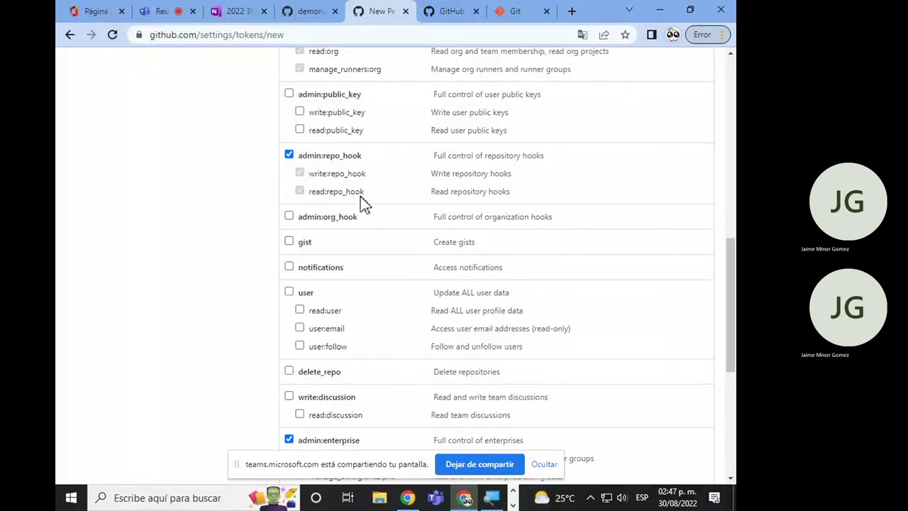
scroll(364, 203, down, 4)
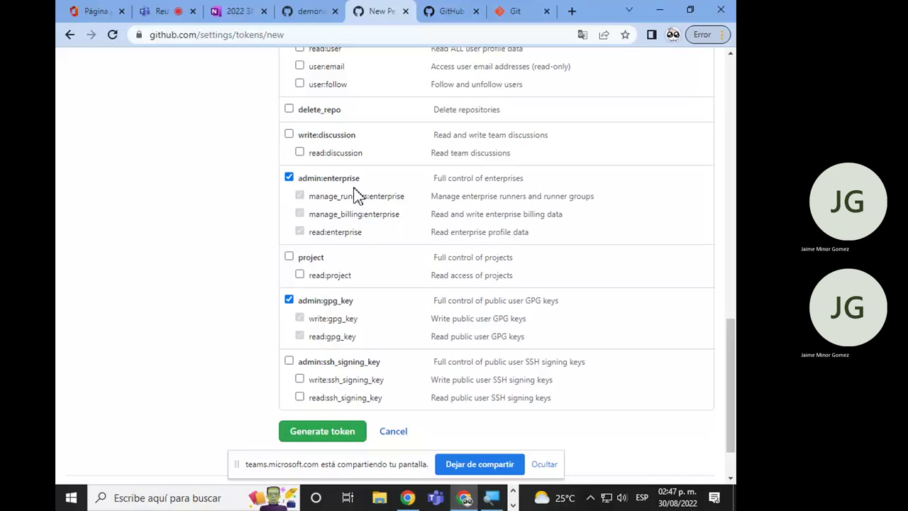
scroll(357, 196, down, 1)
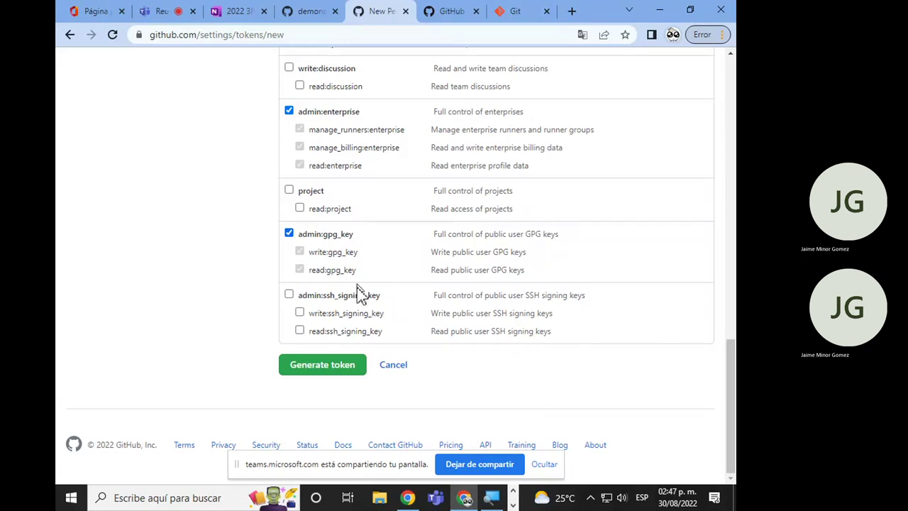
click(347, 376)
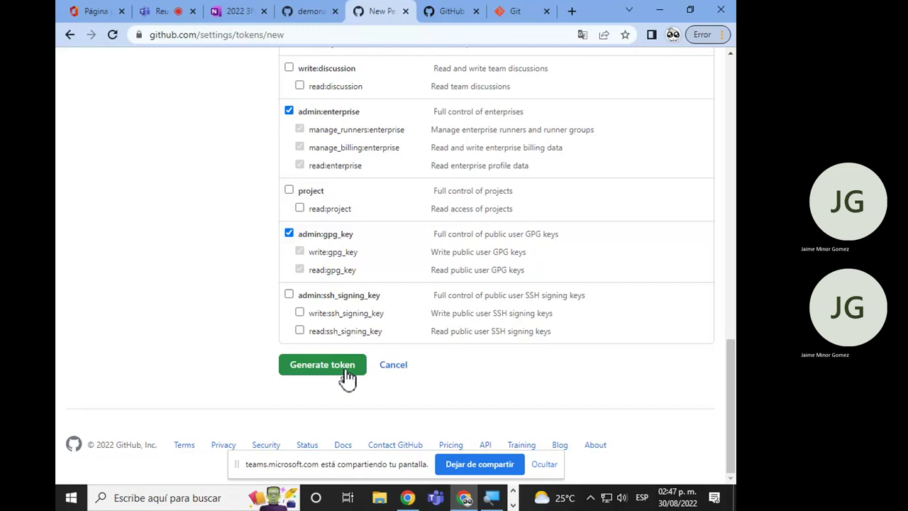
scroll(353, 330, down, 1)
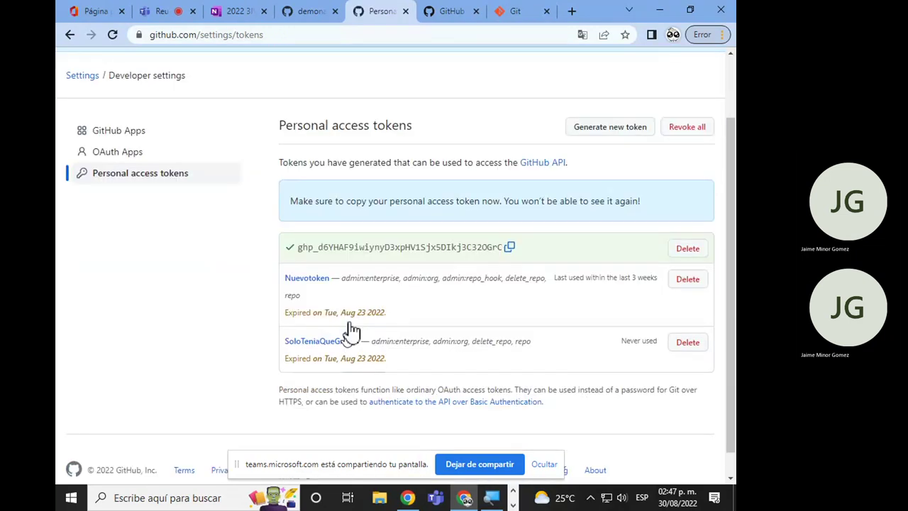
scroll(353, 330, down, 1)
click(510, 222)
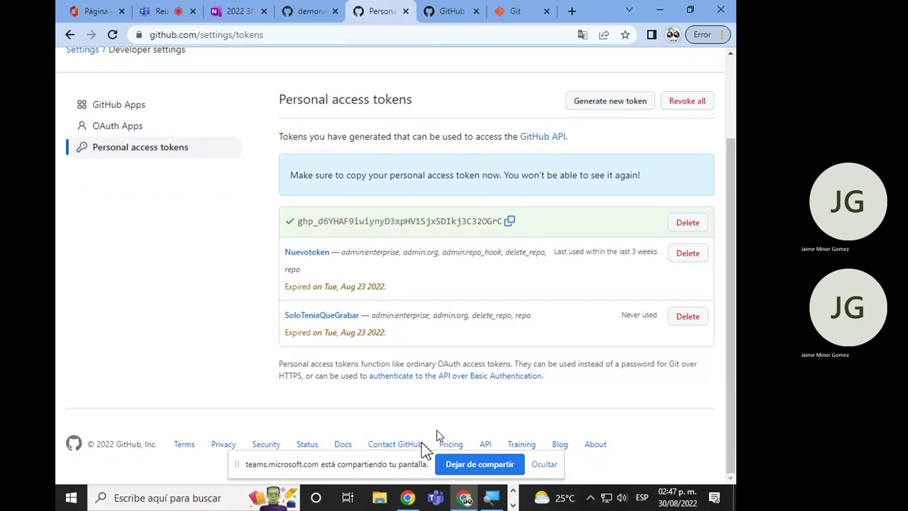
click(383, 497)
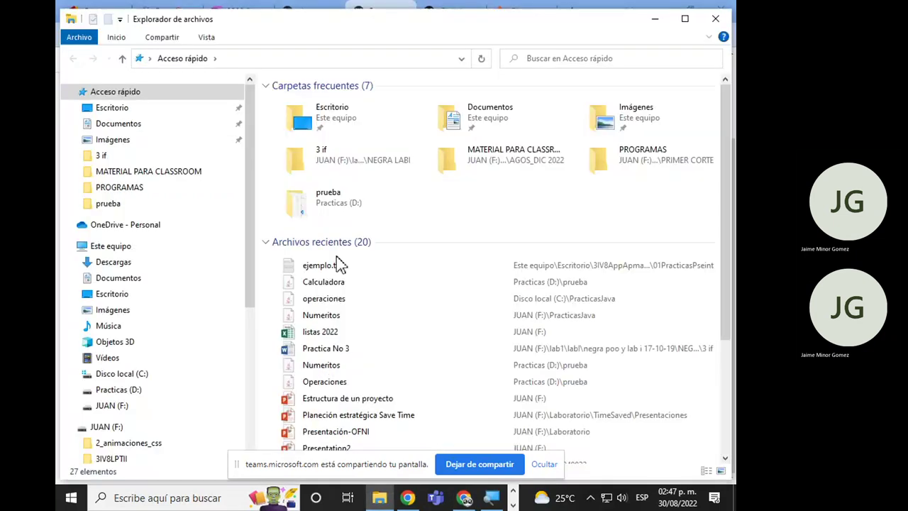
Open the token text file stored on drive F:.
scroll(136, 307, down, 3)
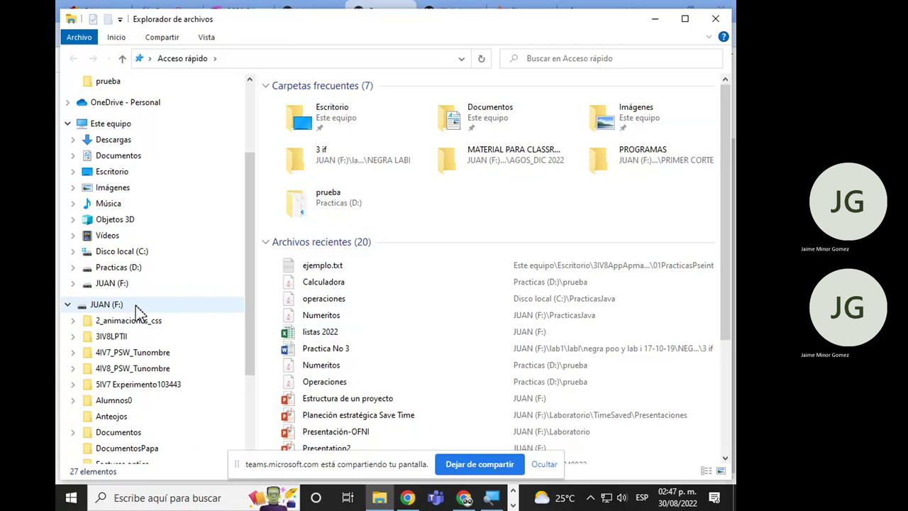
click(137, 308)
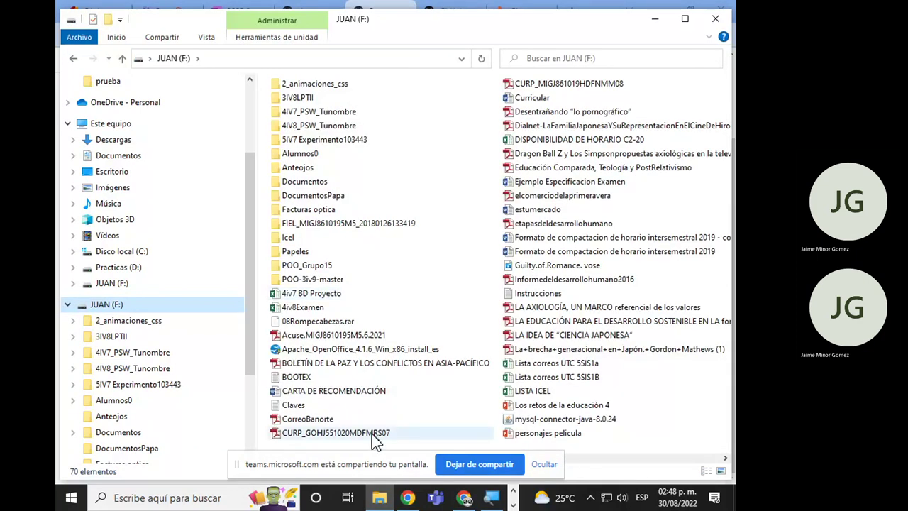
click(328, 321)
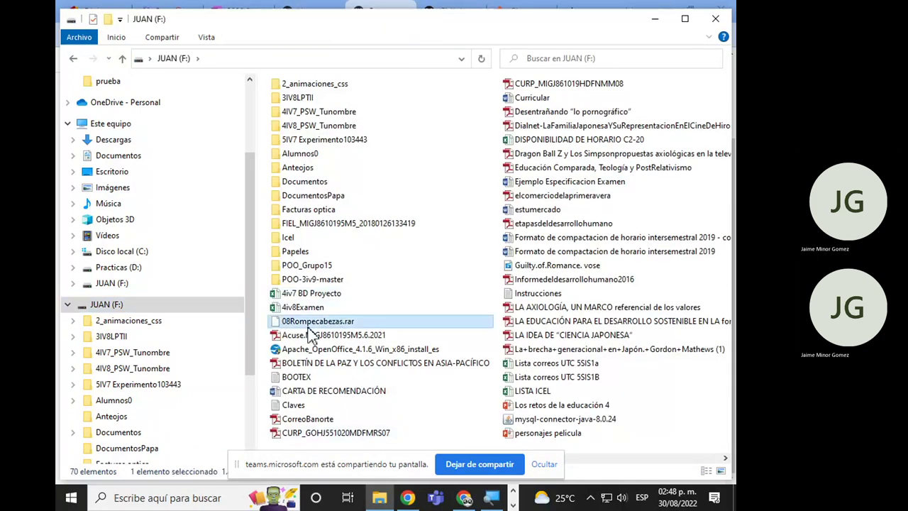
key(t)
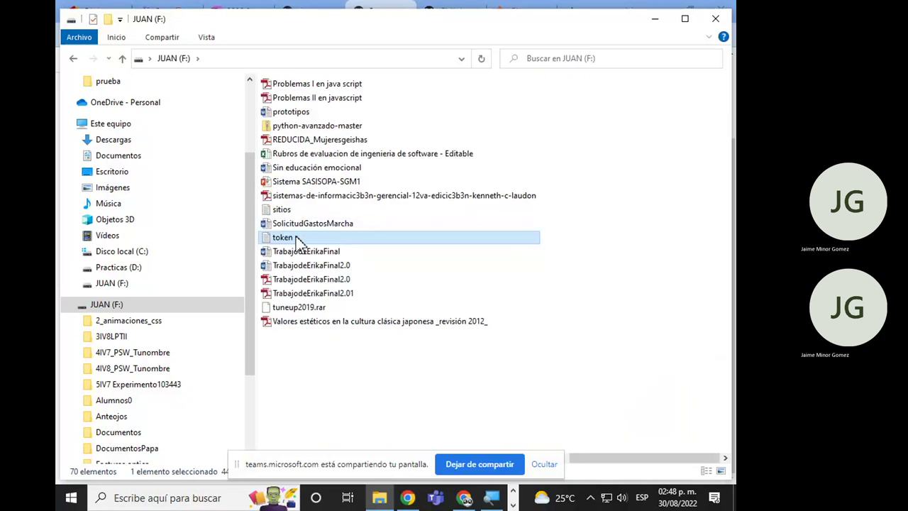
double_click(293, 238)
Paste the new token on a new line, save the file, and return to GitHub's tokens page.
key(Return)
key(Return)
key(Return)
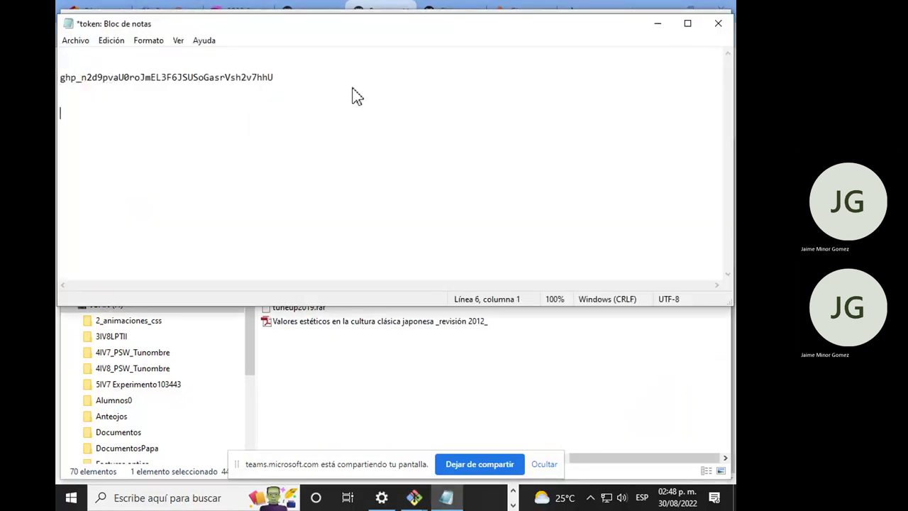
key(ctrl+v)
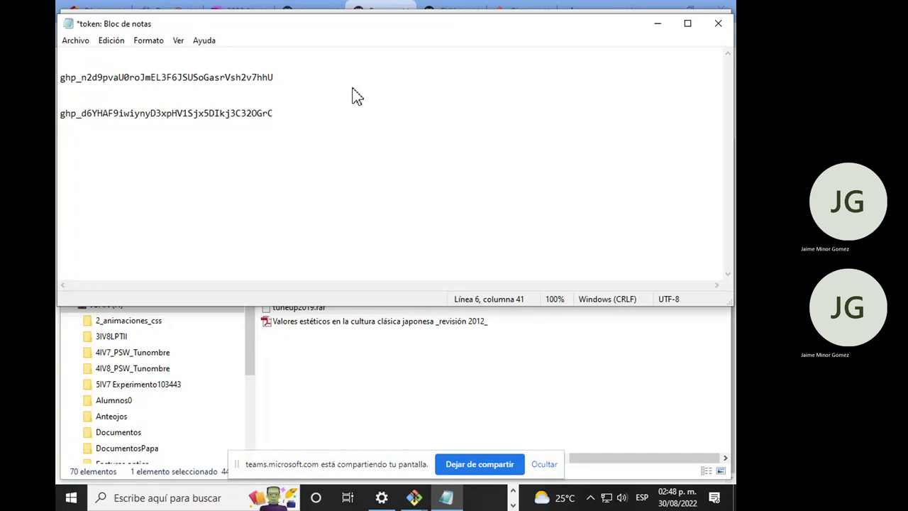
key(ctrl+s)
click(658, 23)
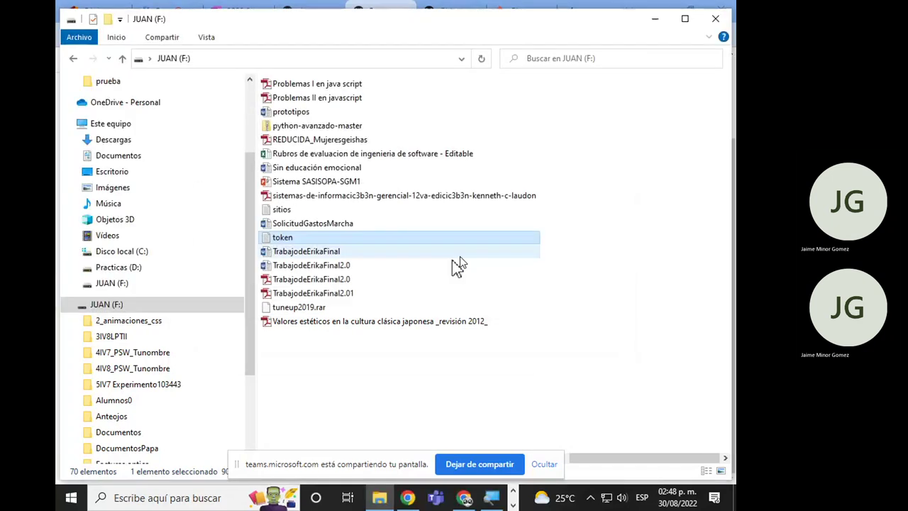
click(366, 366)
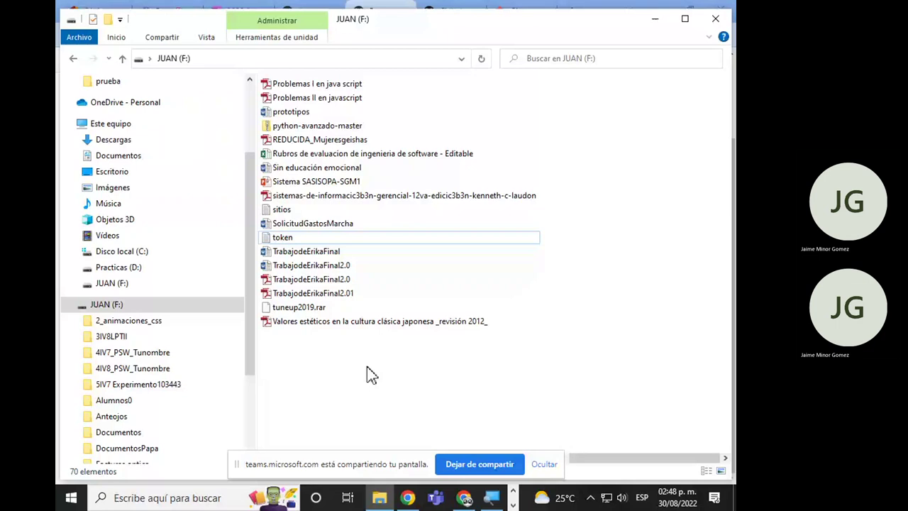
key(alt+Tab)
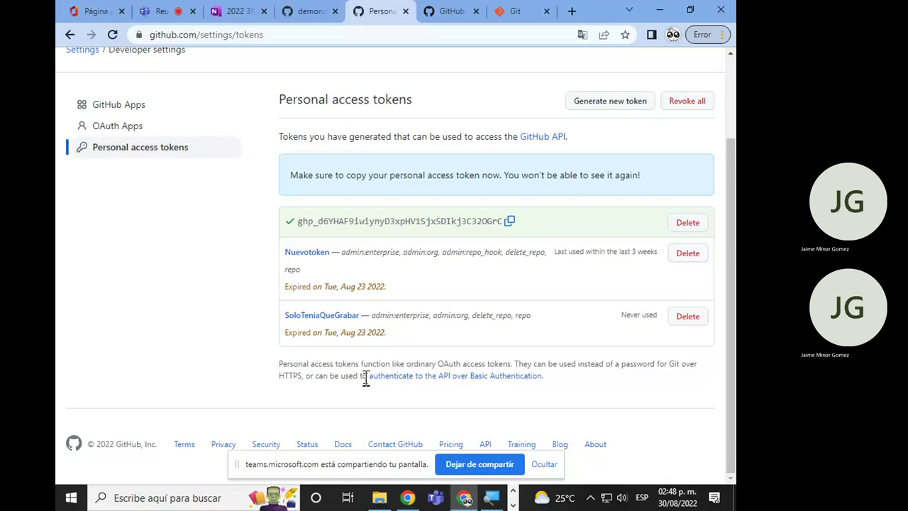
Check the repo quick-setup tab and both Git Bash windows, then show the Windows desktop.
key(ctrl+shift+Tab)
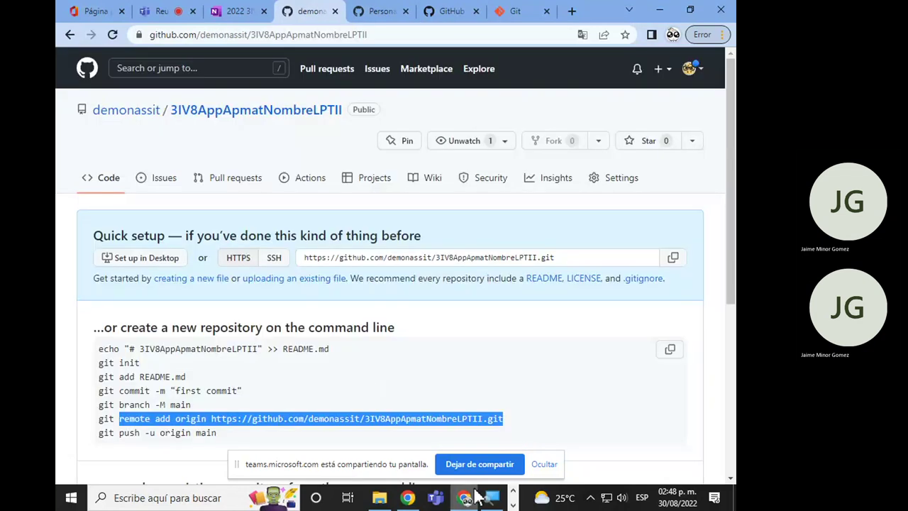
scroll(465, 499, down, 1)
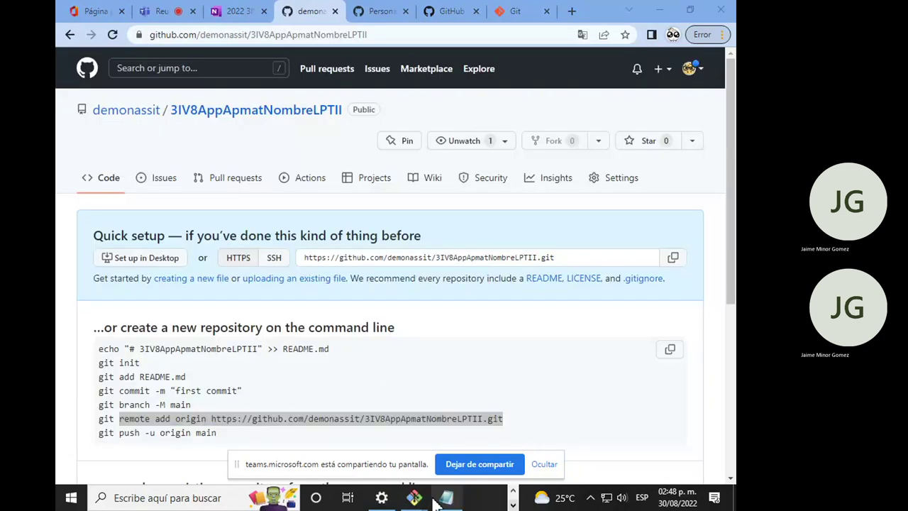
click(415, 497)
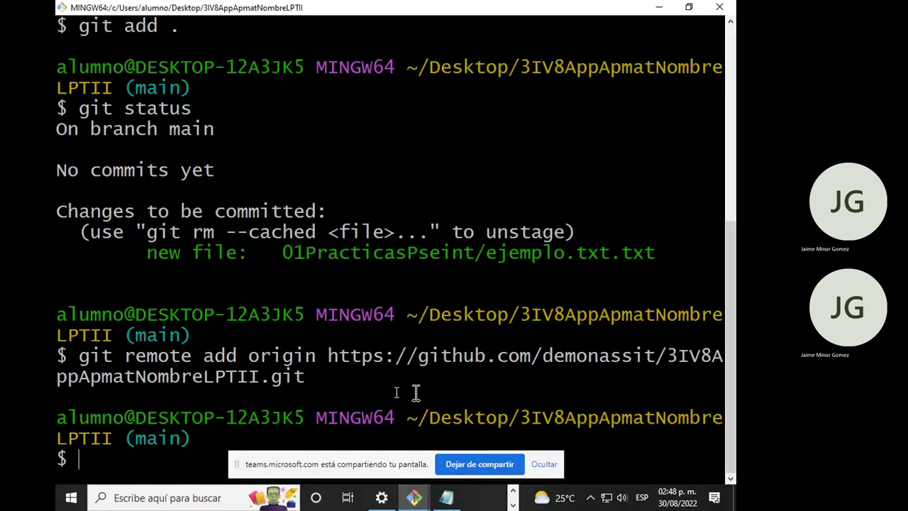
scroll(464, 500, up, 1)
click(465, 500)
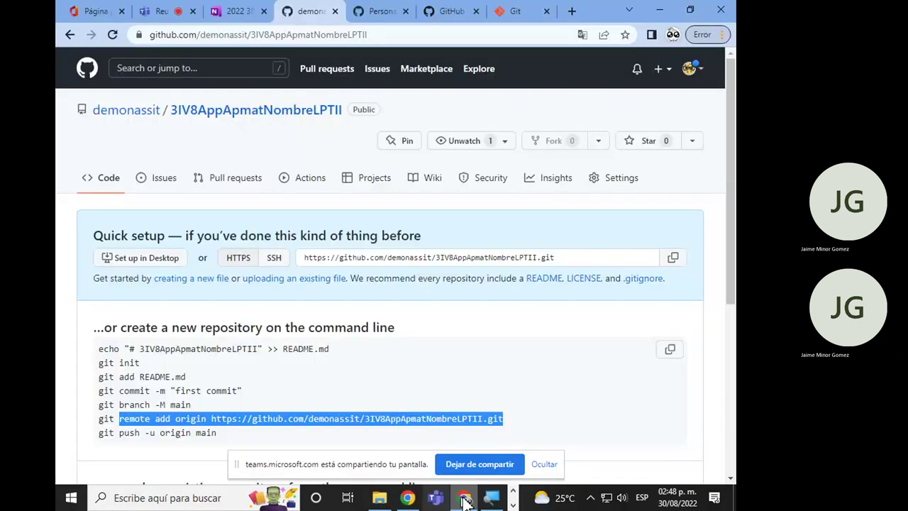
scroll(436, 502, down, 1)
click(417, 501)
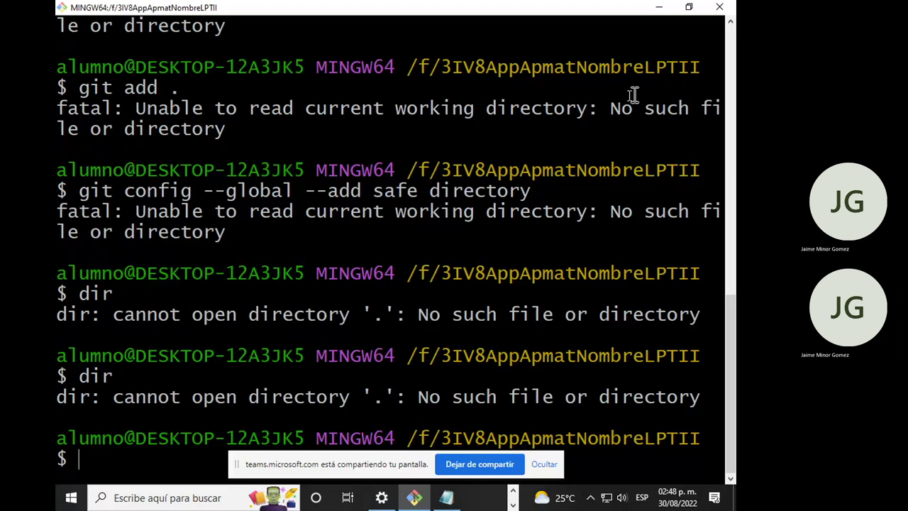
key(alt+Tab)
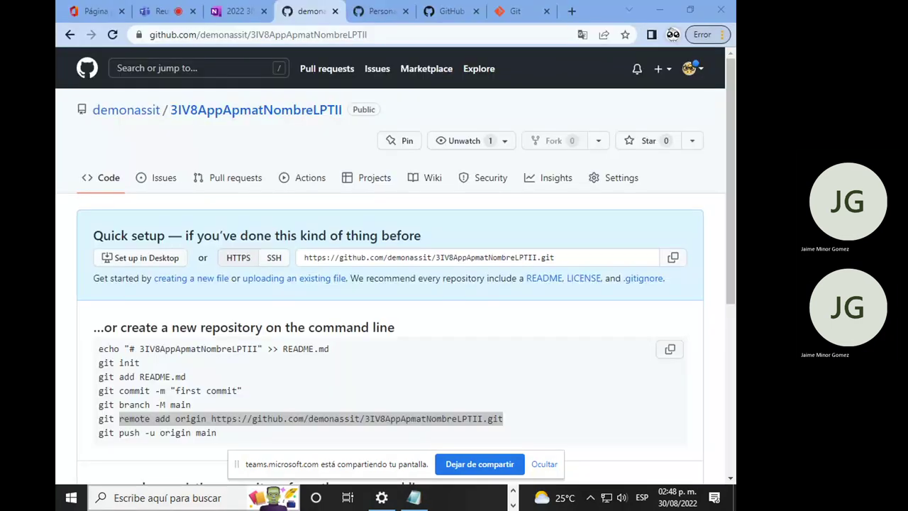
key(super+d)
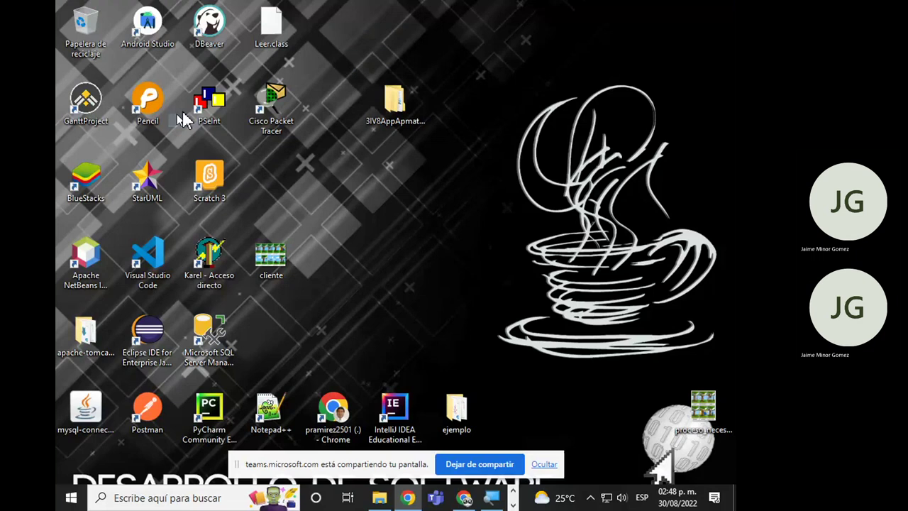
Launch Git Bash Here on the 3IV8AppApmatNombreLPTII folder, then select the git remote add line on GitHub.
right_click(397, 100)
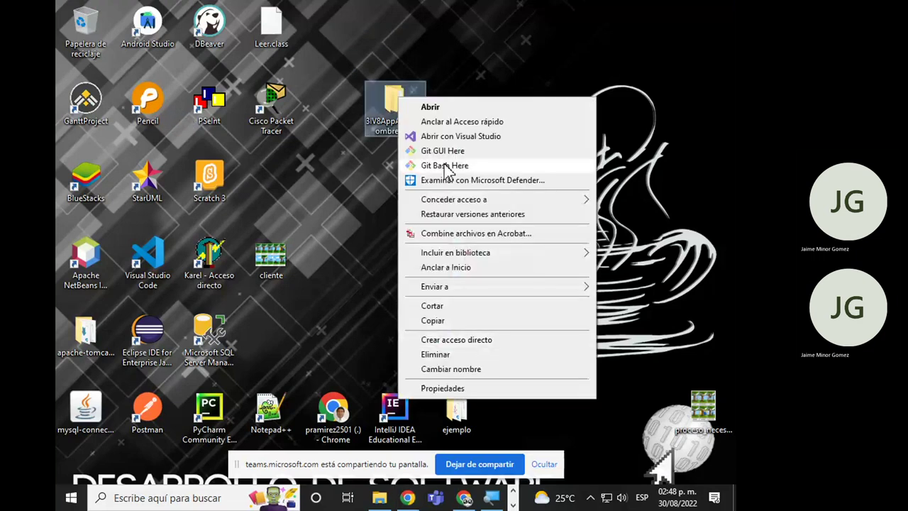
click(445, 165)
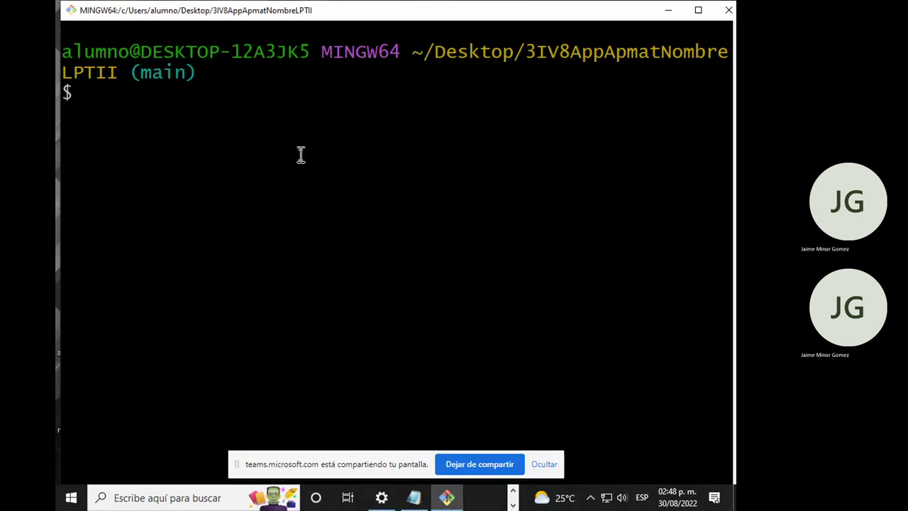
click(418, 495)
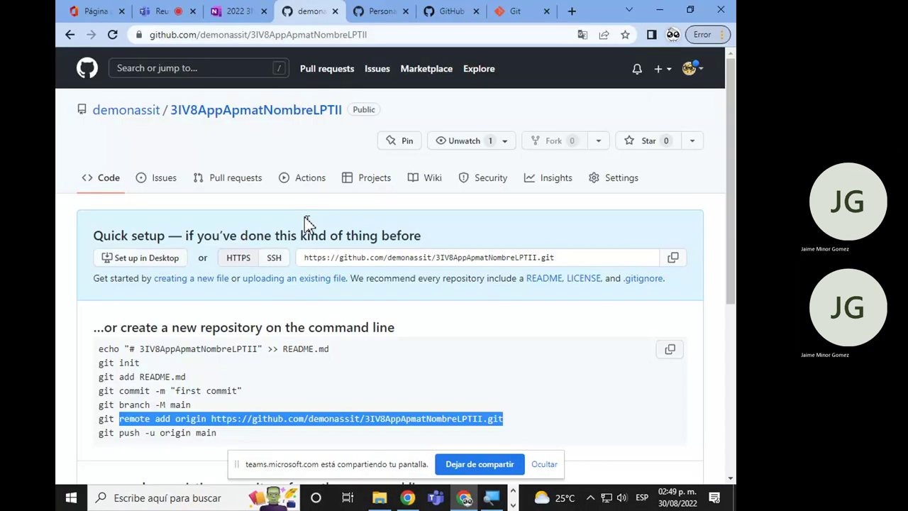
scroll(308, 221, down, 1)
shift+click(93, 361)
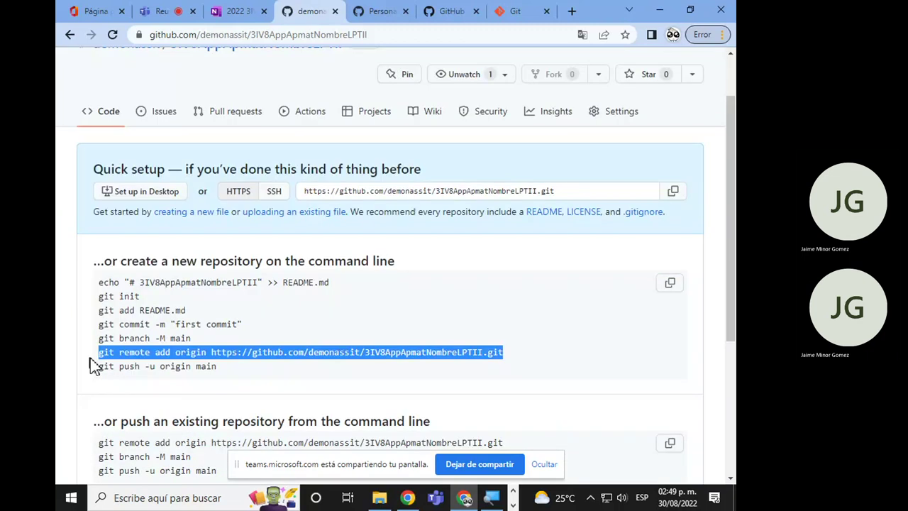
key(alt+Tab)
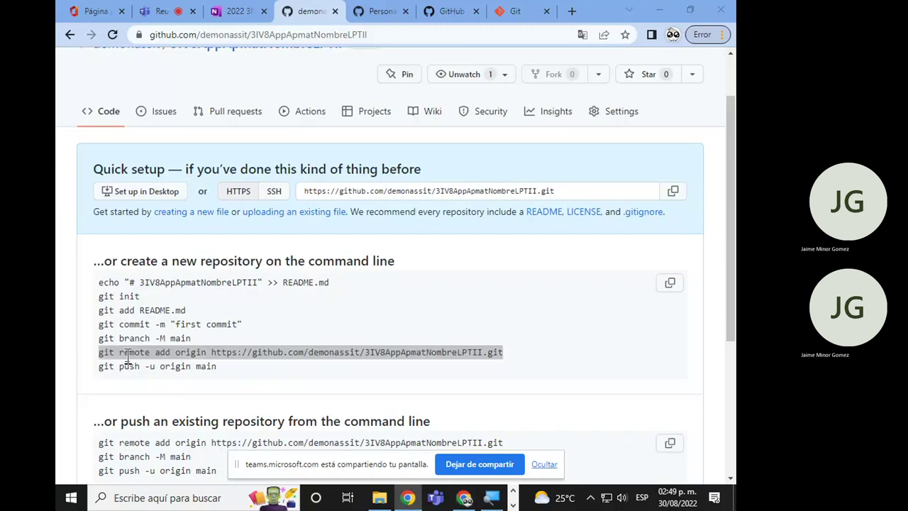
click(182, 382)
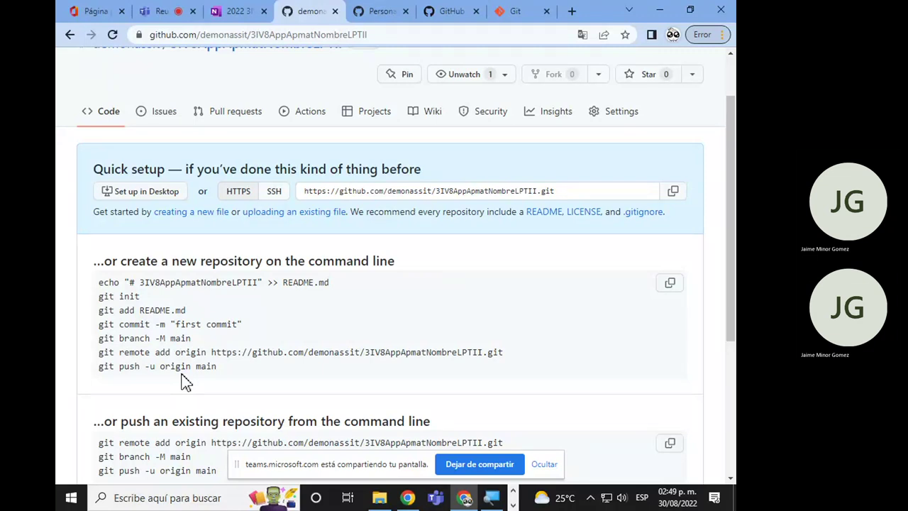
Commit with message "Ejemplo de hola mundo", creating root commit f75bf7c for ejemplo.txt.txt.
key(alt+Tab)
text(g)
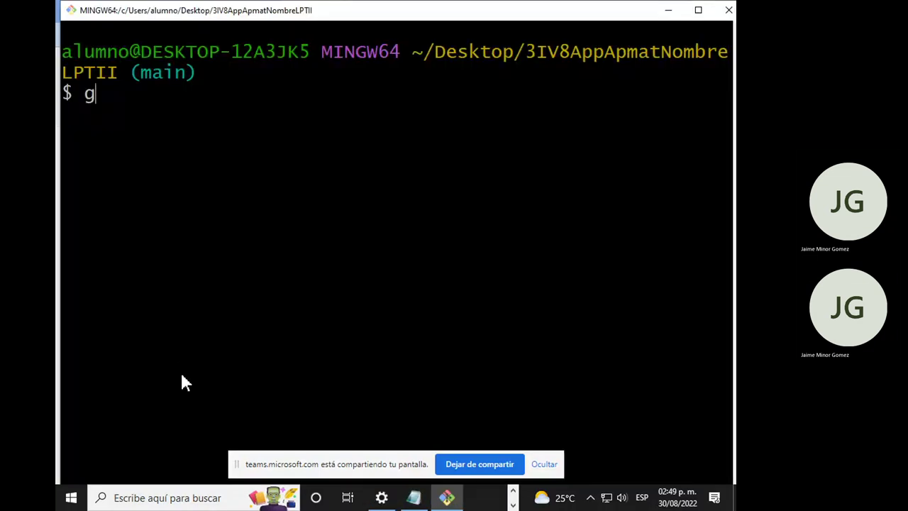
text(it commit -m "Ejemp")
key(Left)
text(Ejemplo de hola mund)
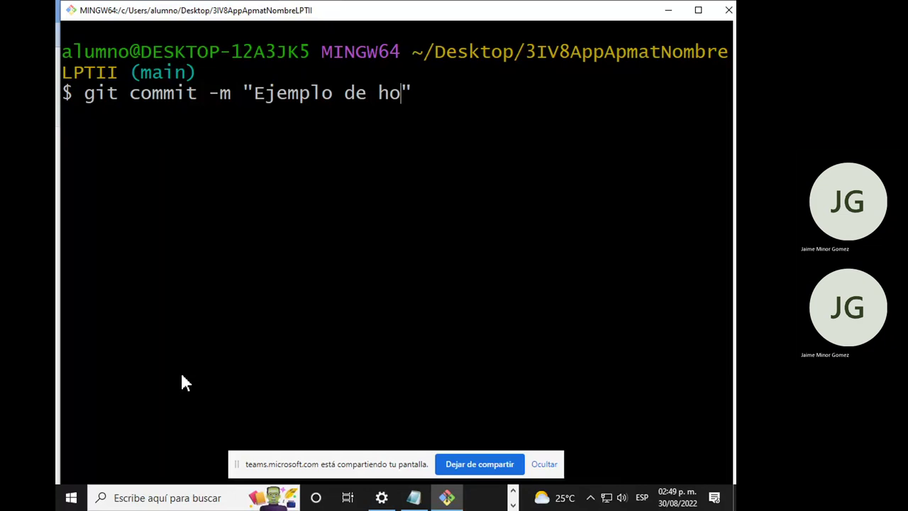
text(o)
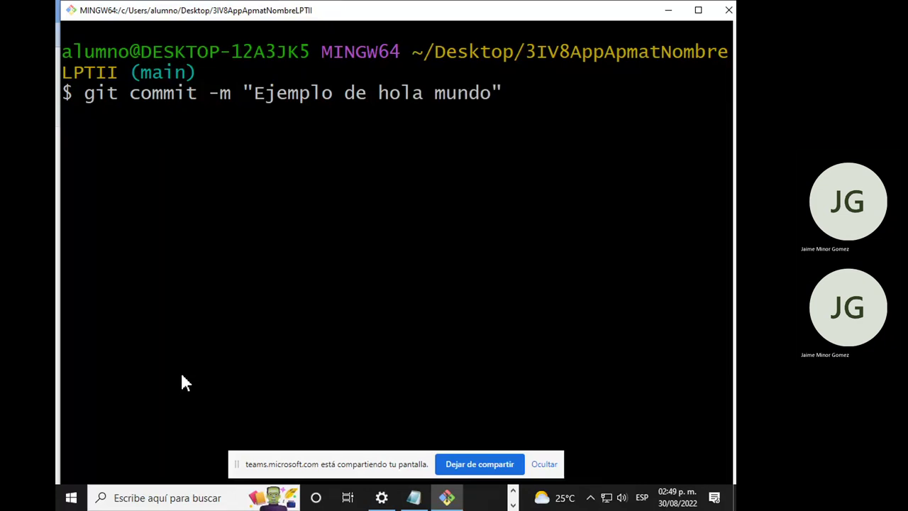
key(Return)
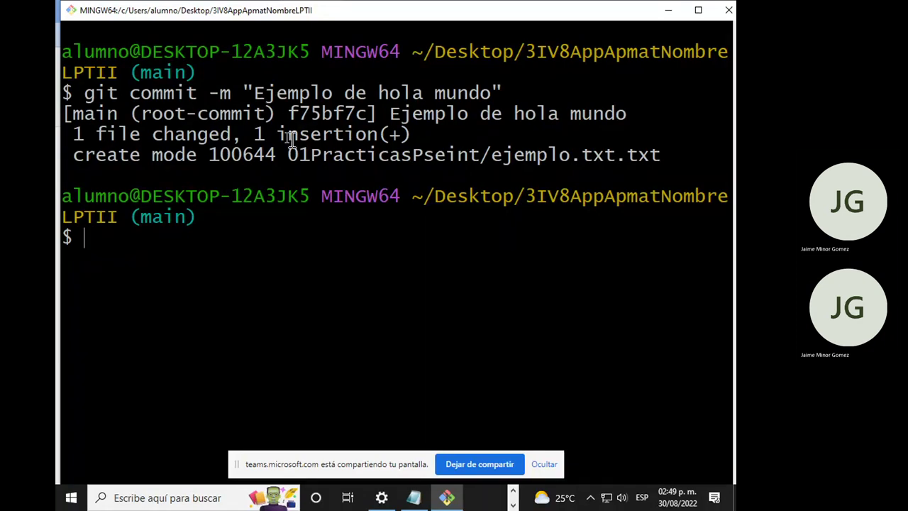
drag(502, 93, 476, 149)
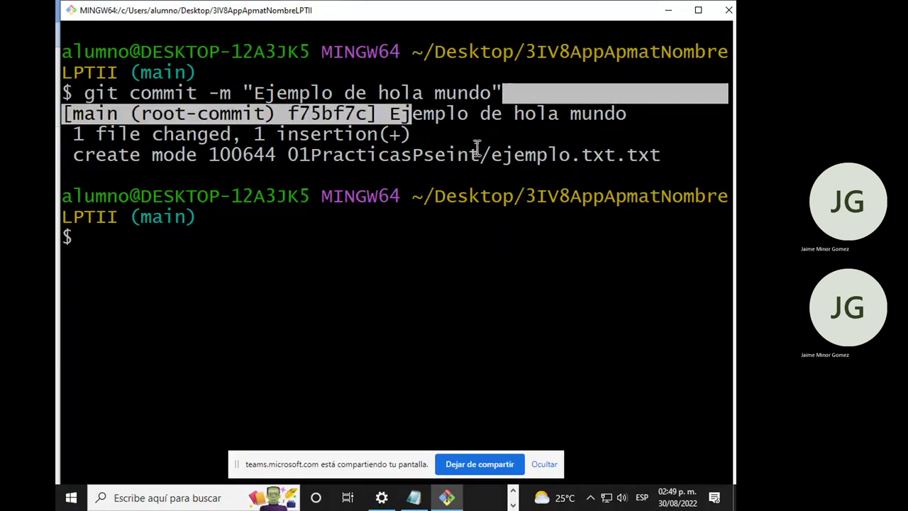